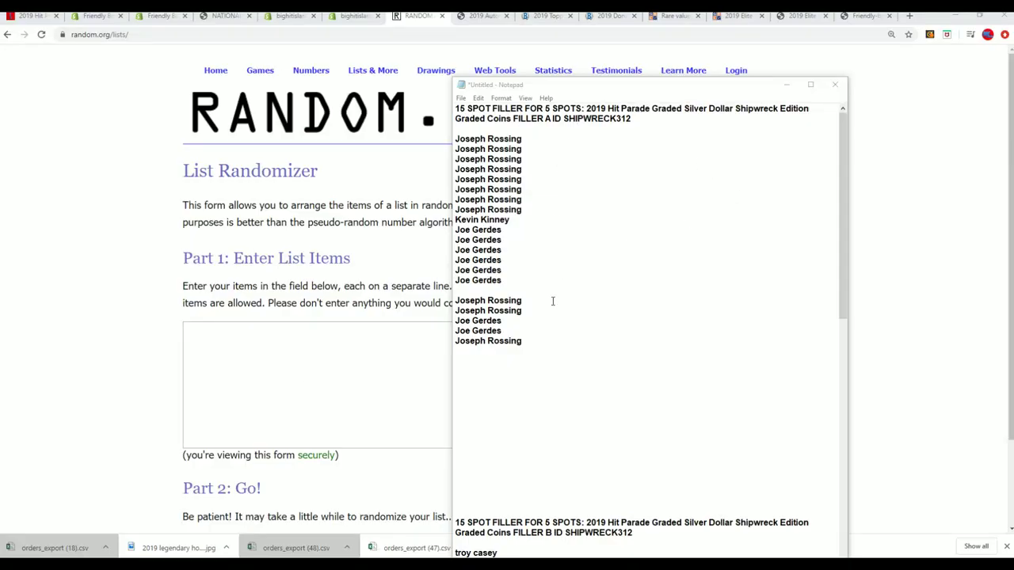
# - Scroll to the FILLER B block and copy its troy casey and Christopher LEE name lines
pyautogui.moveTo(535, 340); pyautogui.dragTo(540, 291)
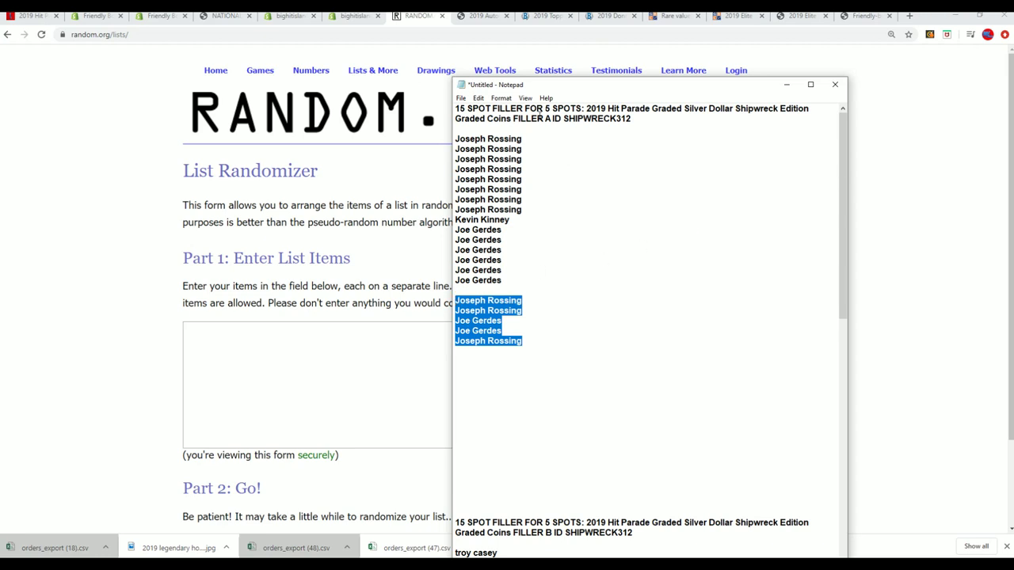
pyautogui.moveTo(514, 118); pyautogui.dragTo(569, 119)
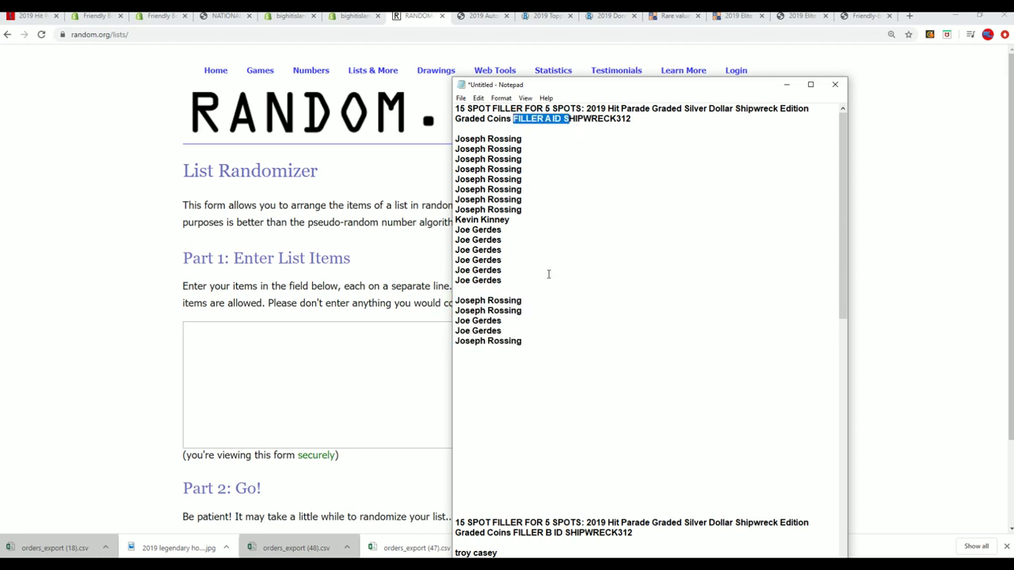
pyautogui.scroll(-5, 548, 274)
pyautogui.scroll(-6, 571, 272)
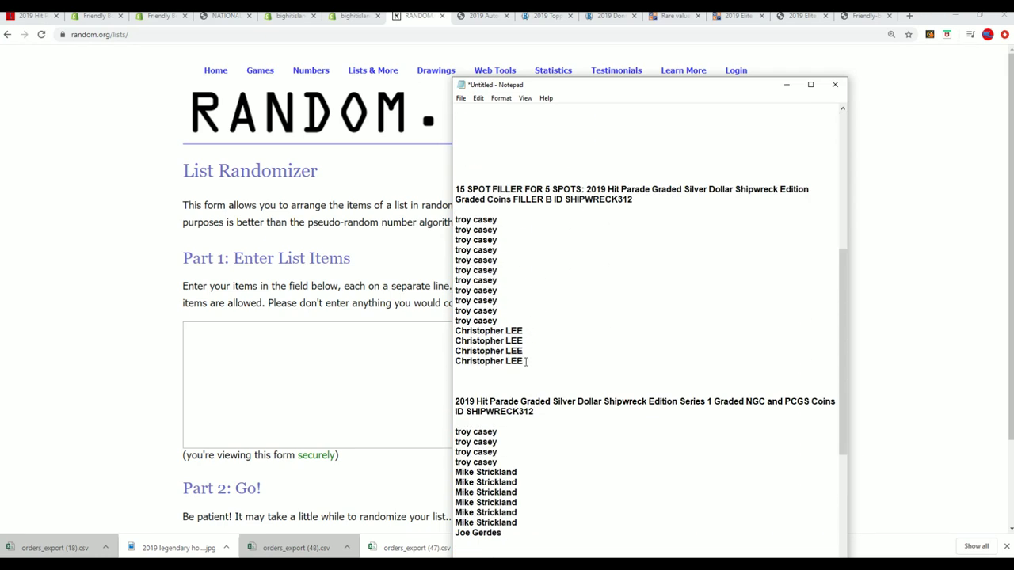
pyautogui.moveTo(526, 361); pyautogui.dragTo(455, 220)
pyautogui.rightClick(496, 229)
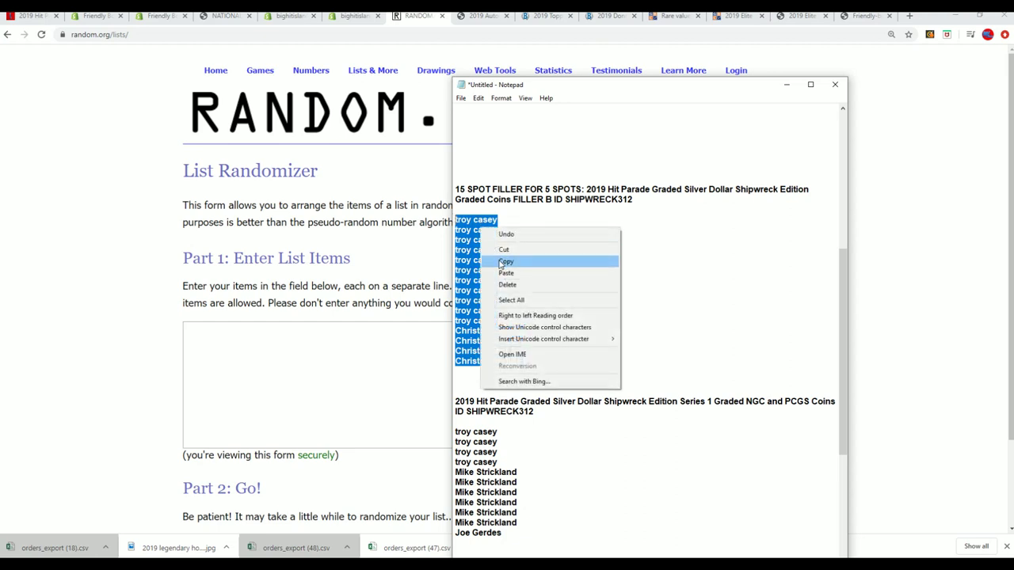
pyautogui.click(504, 263)
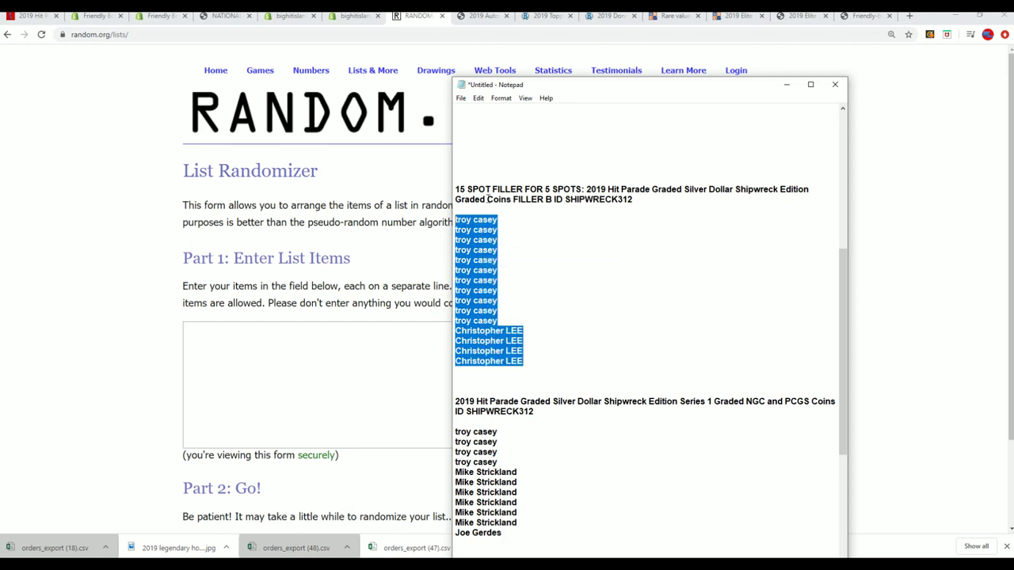
pyautogui.moveTo(558, 189); pyautogui.dragTo(810, 190)
# - Paste the 15 copied names into the List Randomizer field and randomize them
pyautogui.click(219, 344)
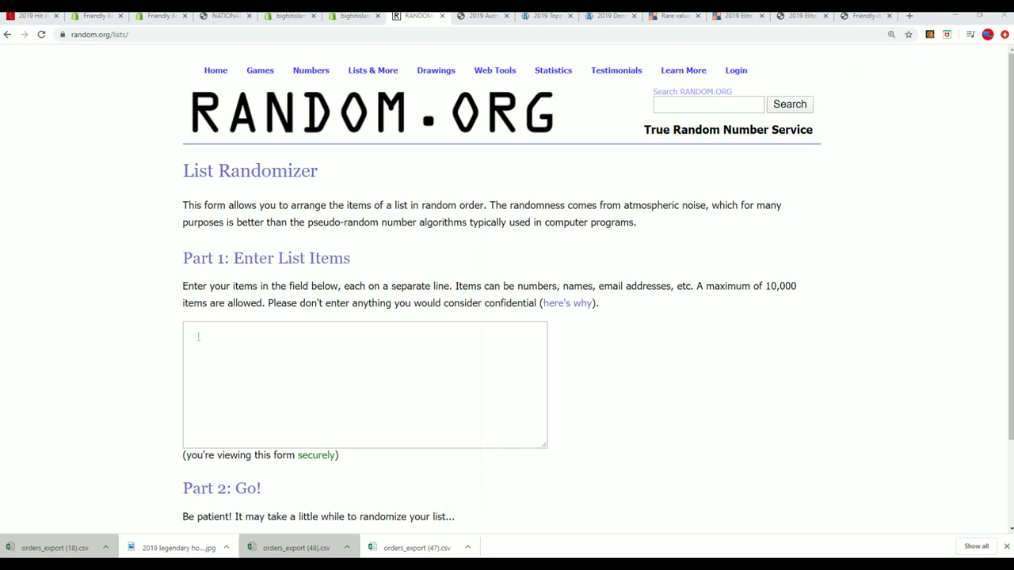
pyautogui.rightClick(190, 328)
pyautogui.click(214, 410)
pyautogui.scroll(-2, 596, 383)
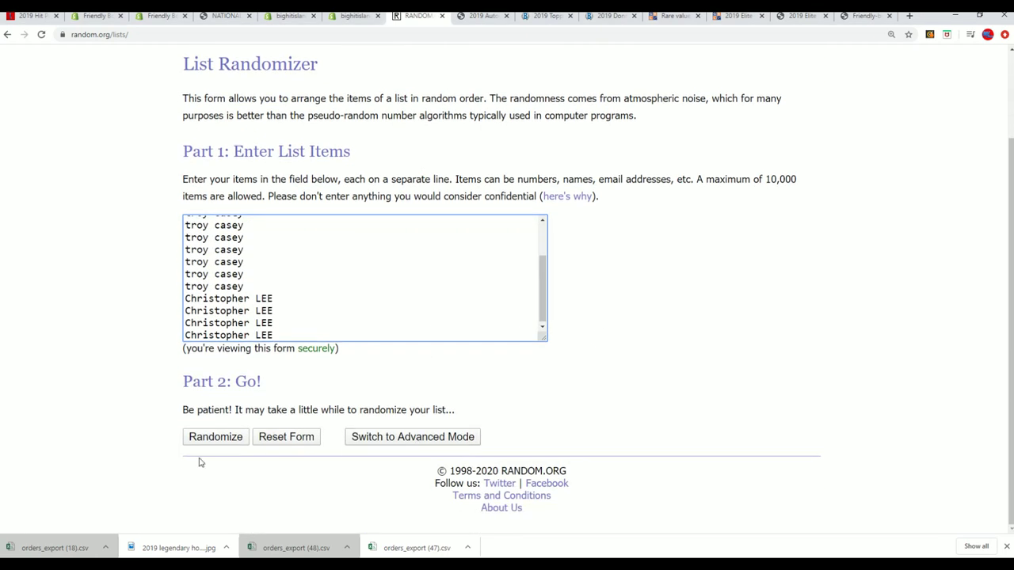
pyautogui.click(208, 437)
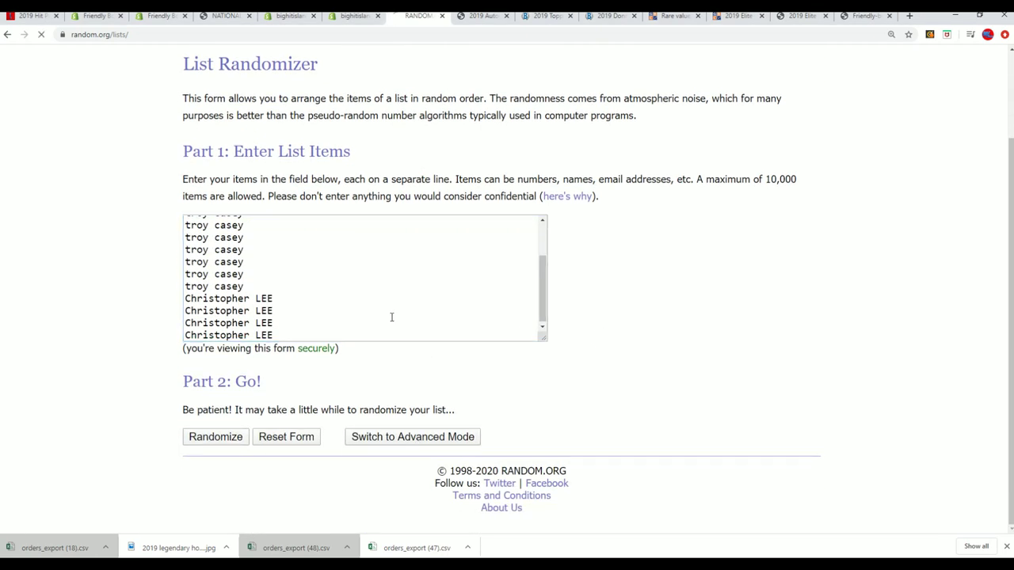
# - Reshuffle the 15-name list six more times with Again!
pyautogui.scroll(-1, 220, 406)
pyautogui.click(193, 441)
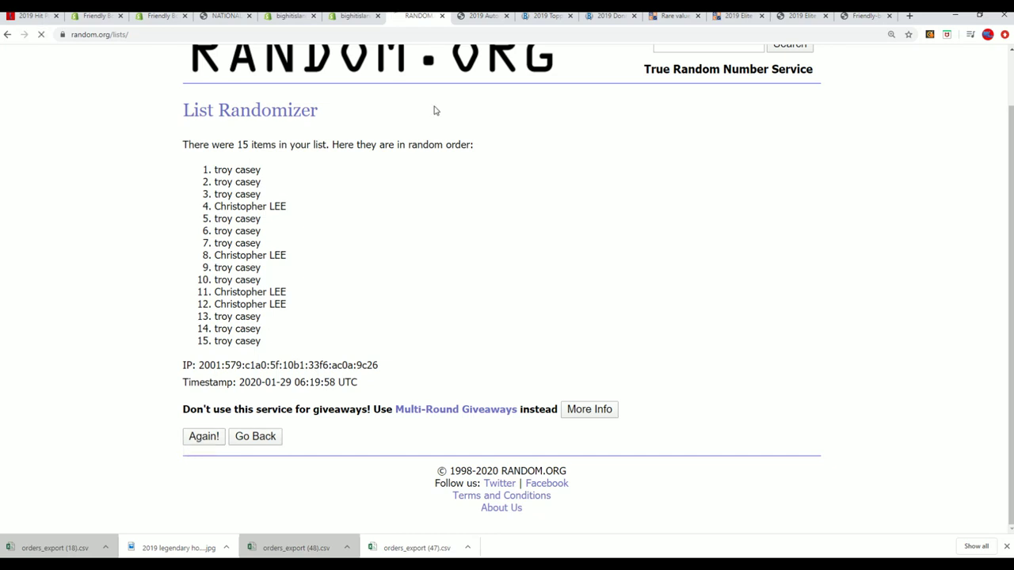
pyautogui.scroll(-1, 198, 475)
pyautogui.scroll(-1, 198, 460)
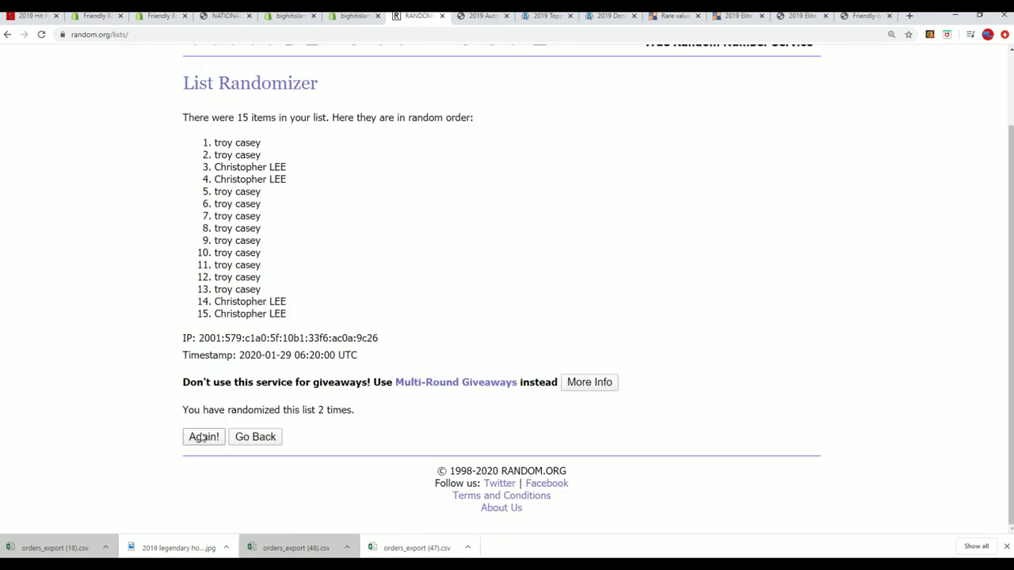
pyautogui.click(203, 436)
pyautogui.scroll(-1, 198, 459)
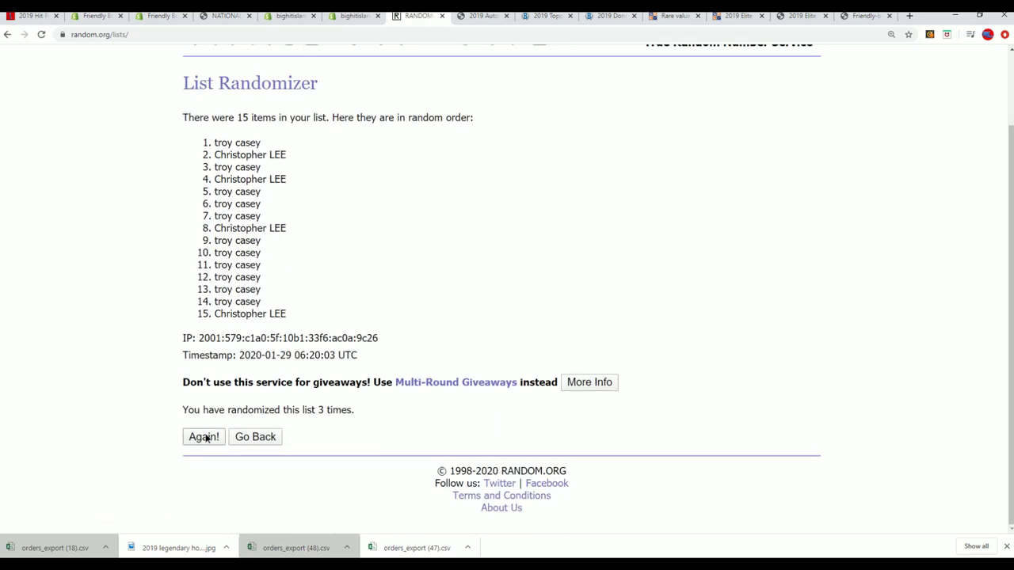
pyautogui.click(204, 436)
pyautogui.click(203, 437)
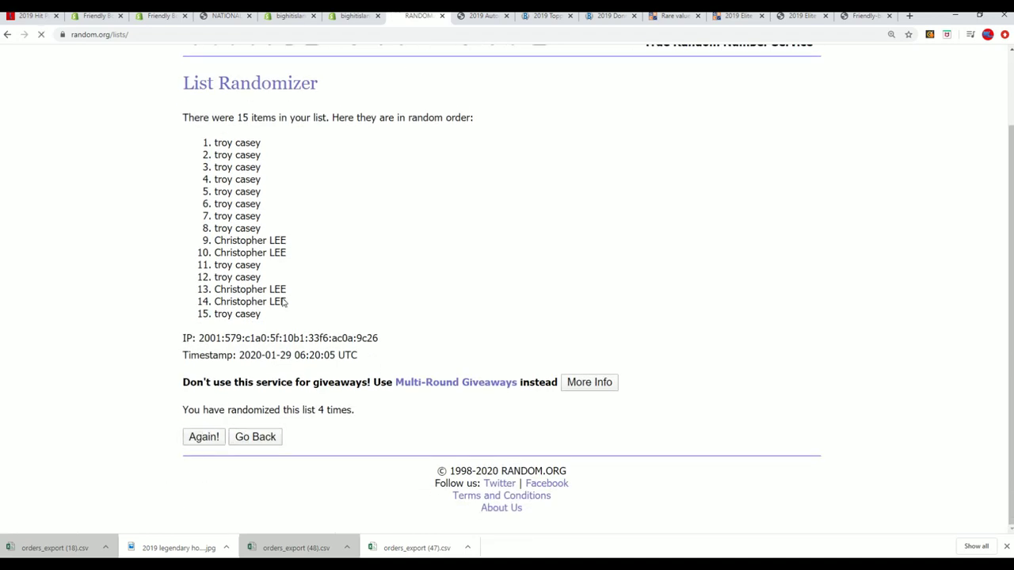
pyautogui.scroll(-1, 255, 383)
pyautogui.click(202, 436)
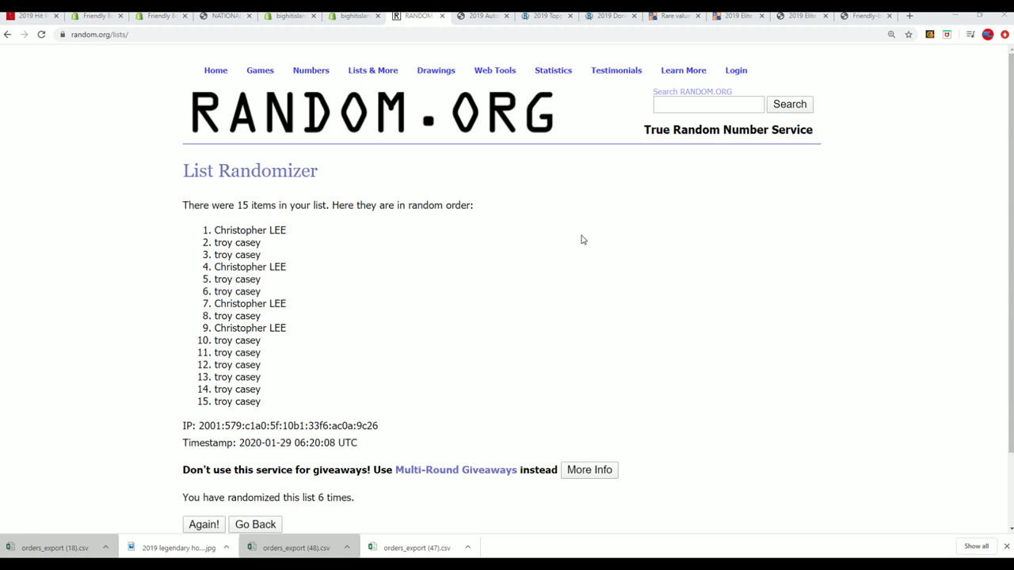
pyautogui.scroll(-2, 283, 319)
pyautogui.click(204, 438)
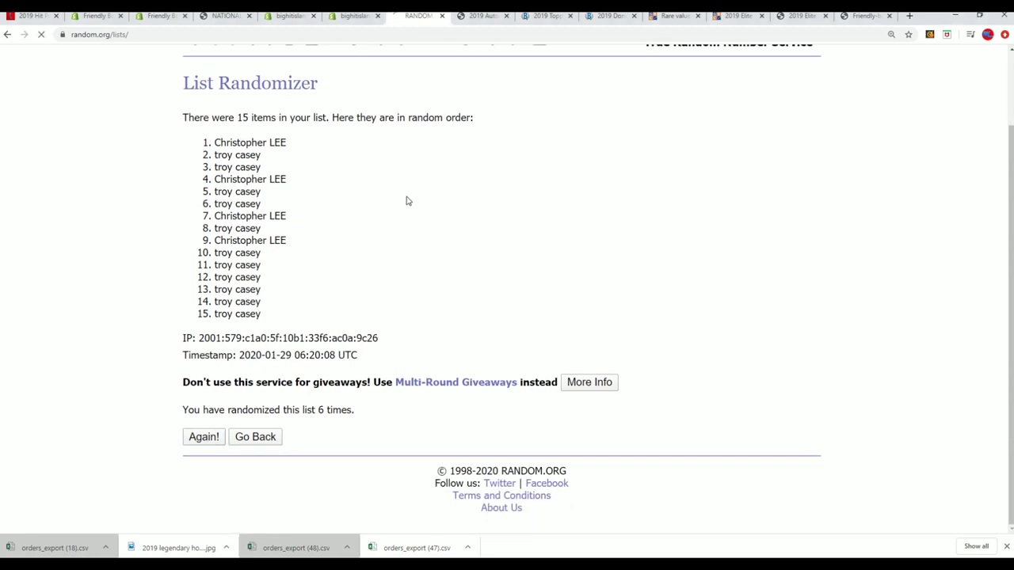
pyautogui.scroll(-1, 264, 214)
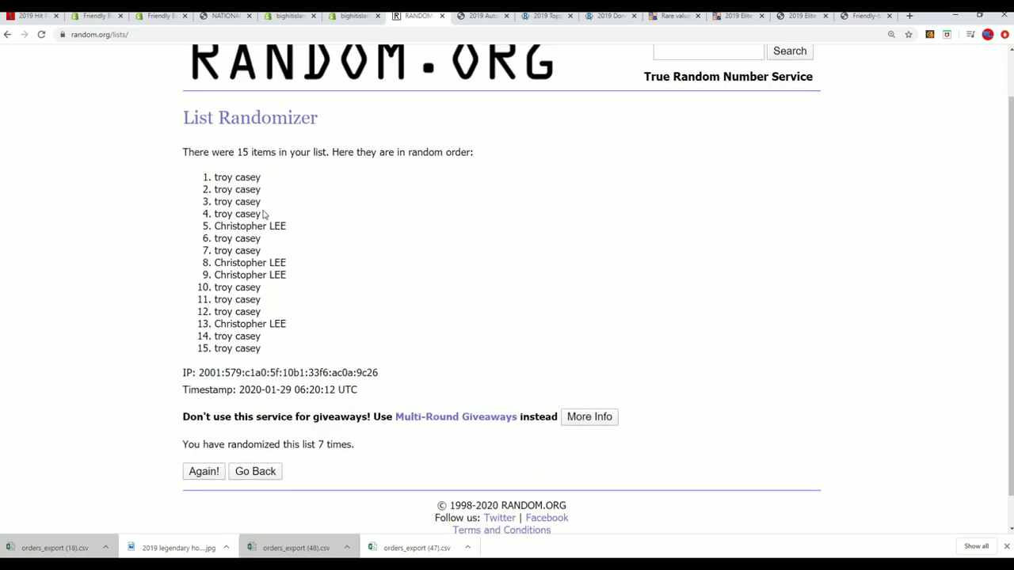
# - Copy the first five names of the final shuffled order
pyautogui.moveTo(302, 228)
pyautogui.mouseDown()
pyautogui.moveTo(215, 177)
pyautogui.moveTo(261, 214)
pyautogui.mouseUp()
pyautogui.moveTo(290, 225)
pyautogui.mouseDown()
pyautogui.moveTo(223, 190)
pyautogui.moveTo(217, 176)
pyautogui.mouseUp()
pyautogui.rightClick(225, 179)
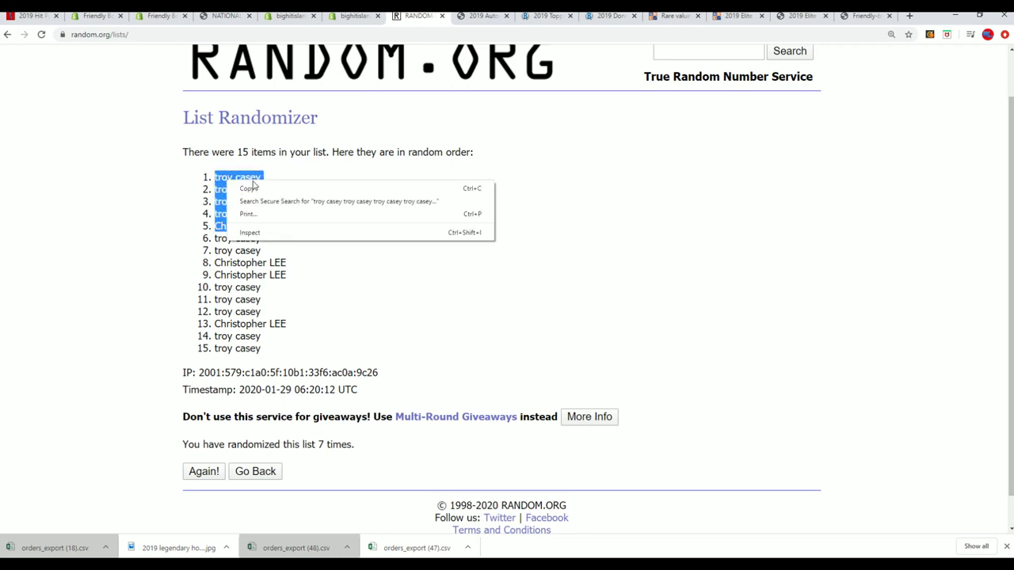
pyautogui.click(247, 189)
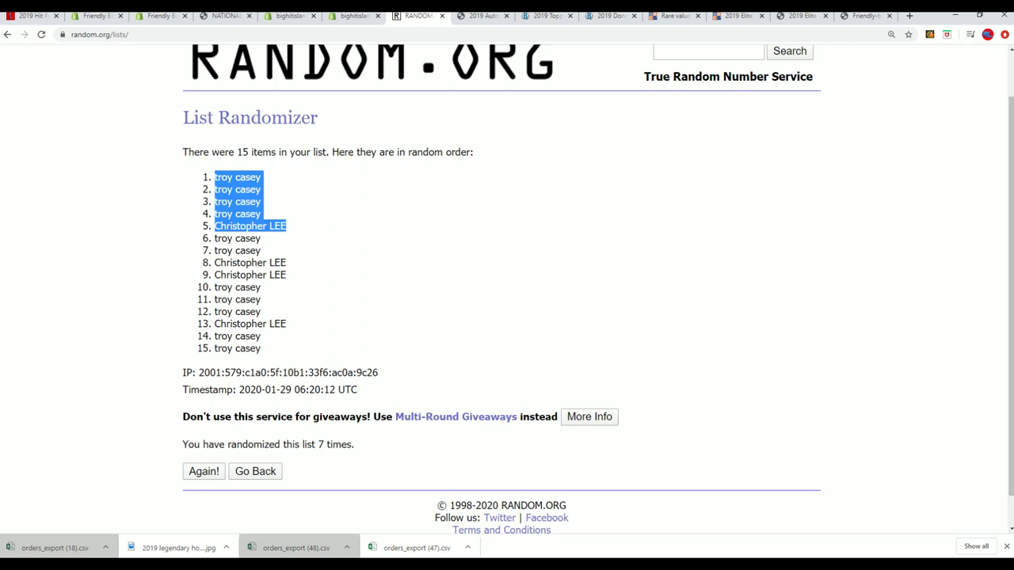
pyautogui.hotkey('alt', 'Tab')
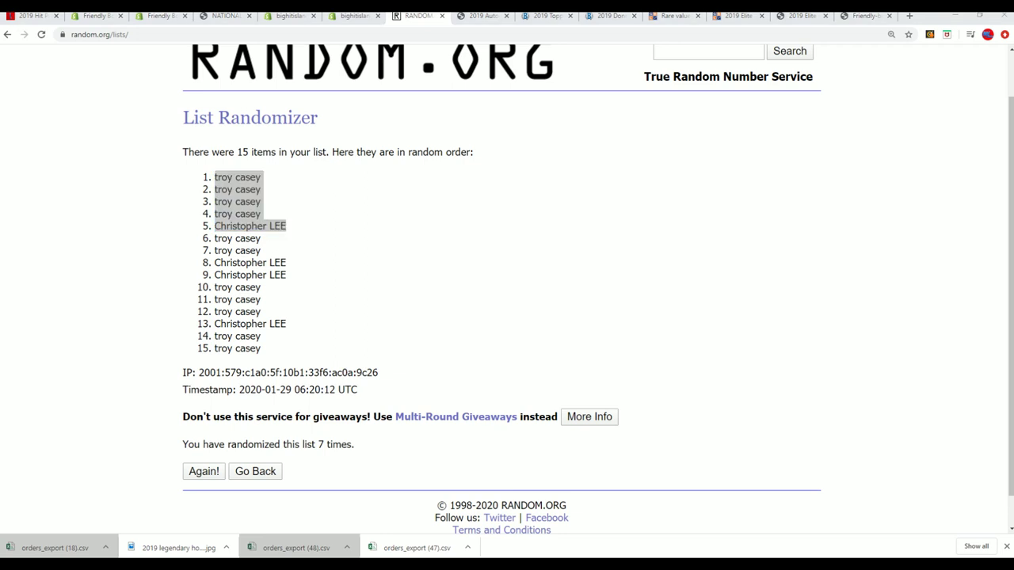
pyautogui.hotkey('alt', 'Tab')
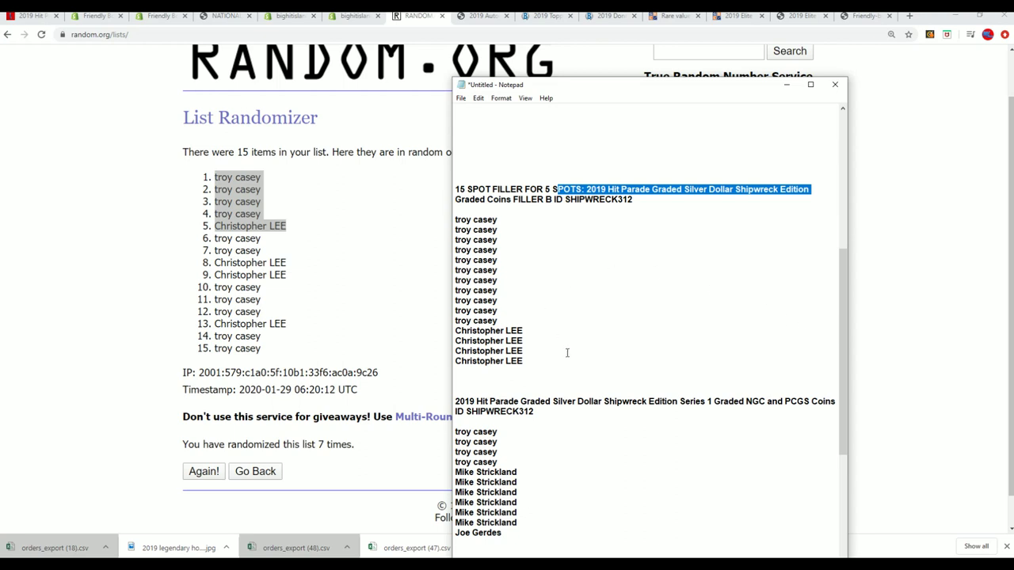
pyautogui.scroll(4, 567, 352)
pyautogui.scroll(-4, 576, 356)
pyautogui.click(531, 363)
pyautogui.press('Return')
pyautogui.press('Return')
pyautogui.press('Return')
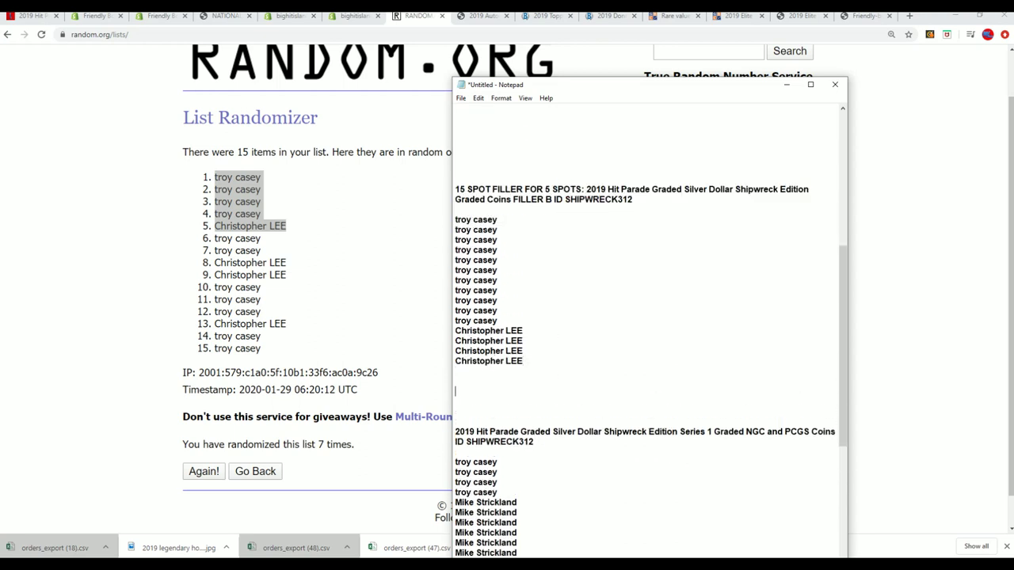
pyautogui.hotkey('ctrl', 'v')
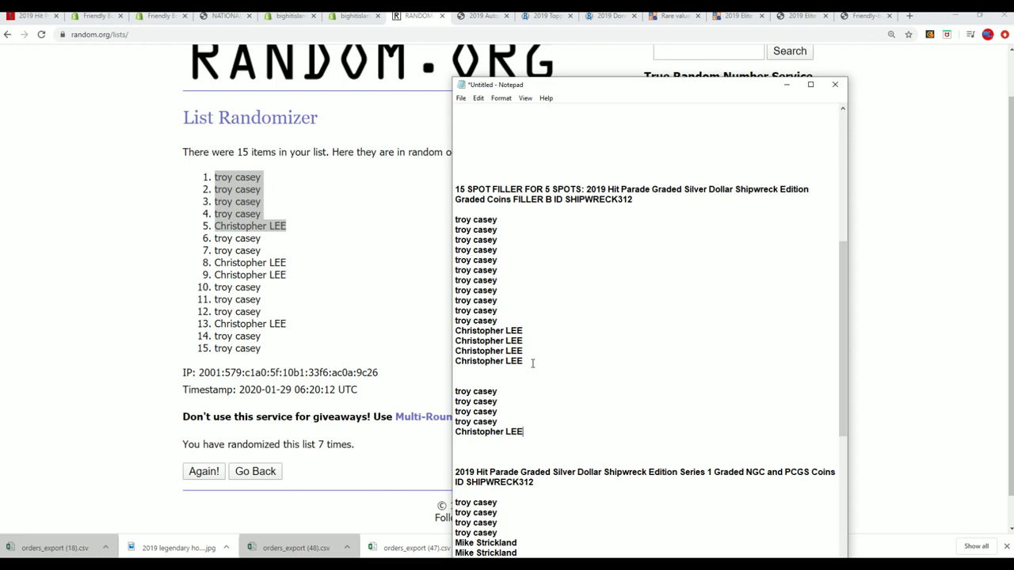
# - Copy the last five names of the first list and paste them at the blank line
pyautogui.scroll(-2, 534, 386)
pyautogui.scroll(10, 535, 405)
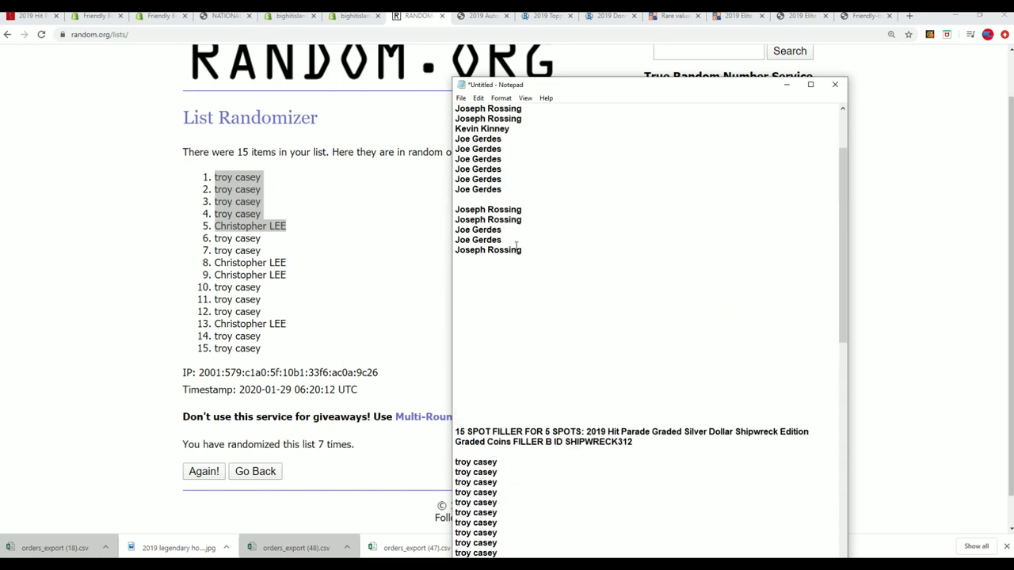
pyautogui.moveTo(526, 250); pyautogui.dragTo(454, 209)
pyautogui.rightClick(479, 221)
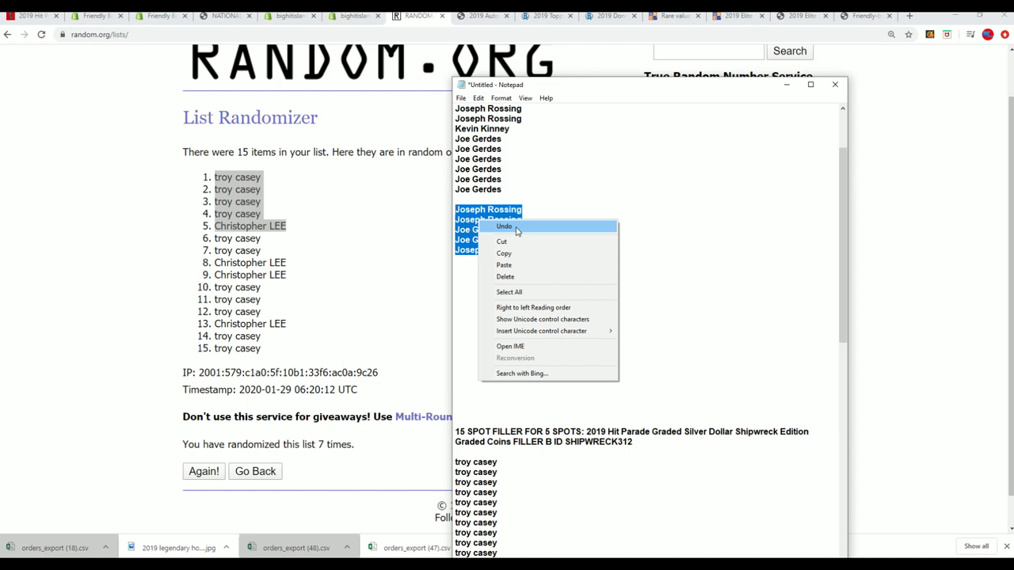
pyautogui.click(504, 254)
pyautogui.scroll(-8, 527, 370)
pyautogui.scroll(-1, 466, 357)
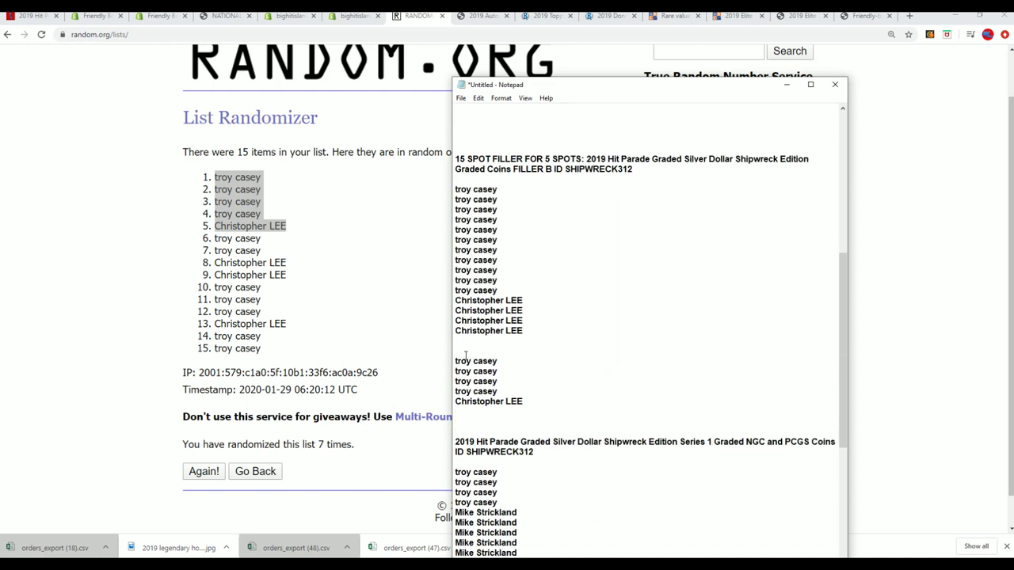
pyautogui.rightClick(457, 350)
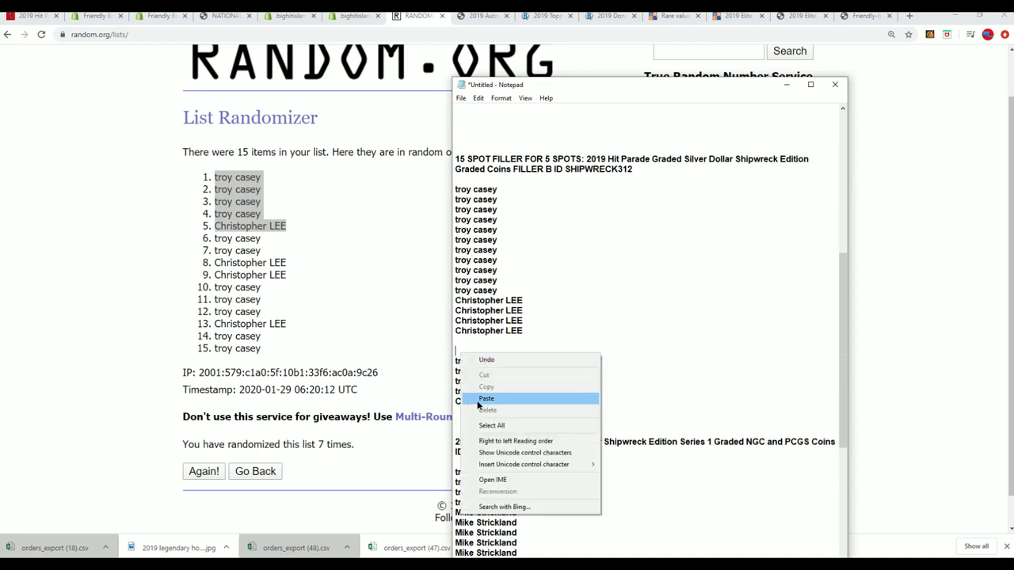
pyautogui.click(476, 400)
pyautogui.moveTo(530, 441); pyautogui.dragTo(456, 351)
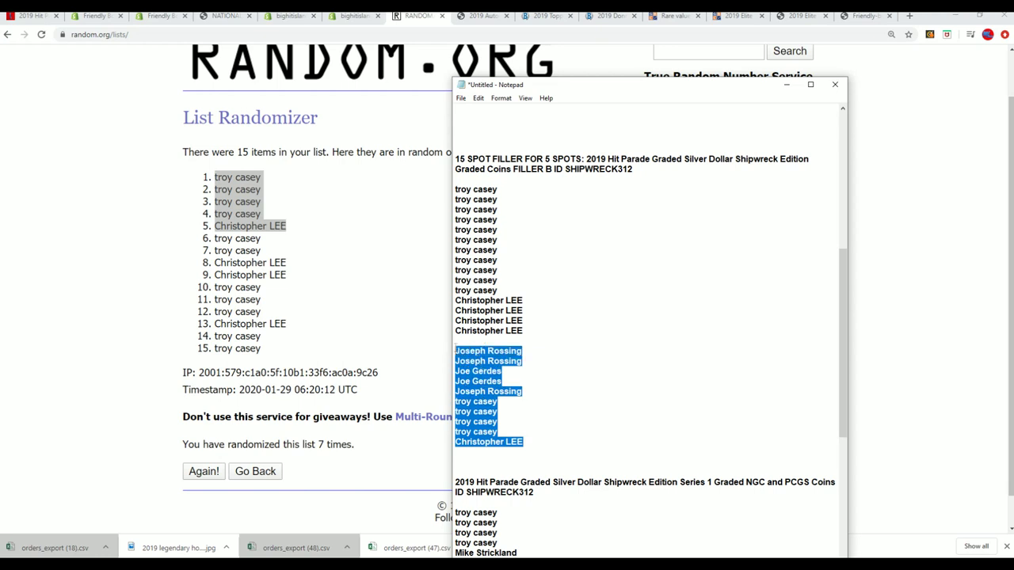
pyautogui.rightClick(480, 358)
pyautogui.click(494, 393)
pyautogui.scroll(-8, 519, 409)
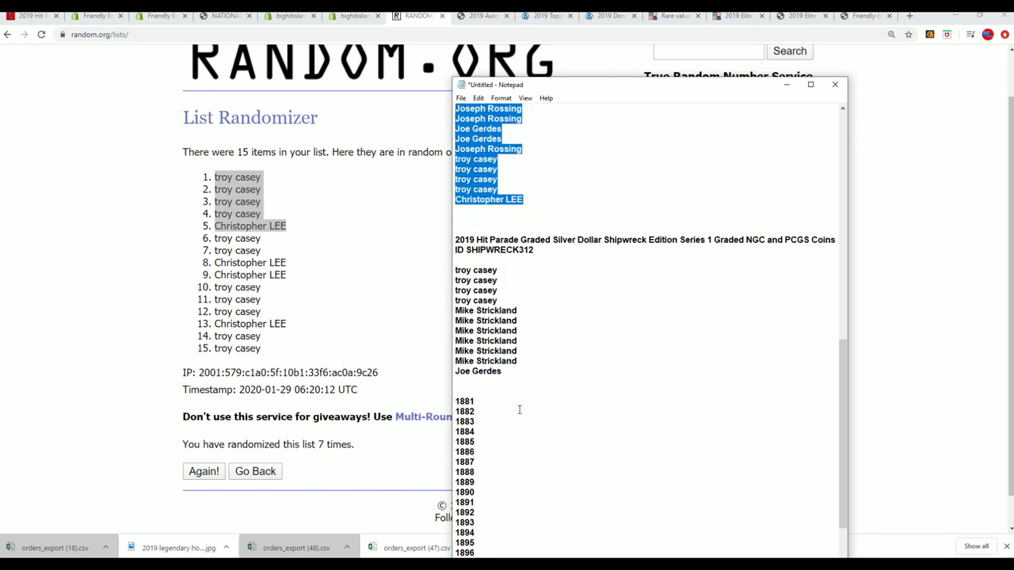
pyautogui.click(504, 371)
pyautogui.press('Return')
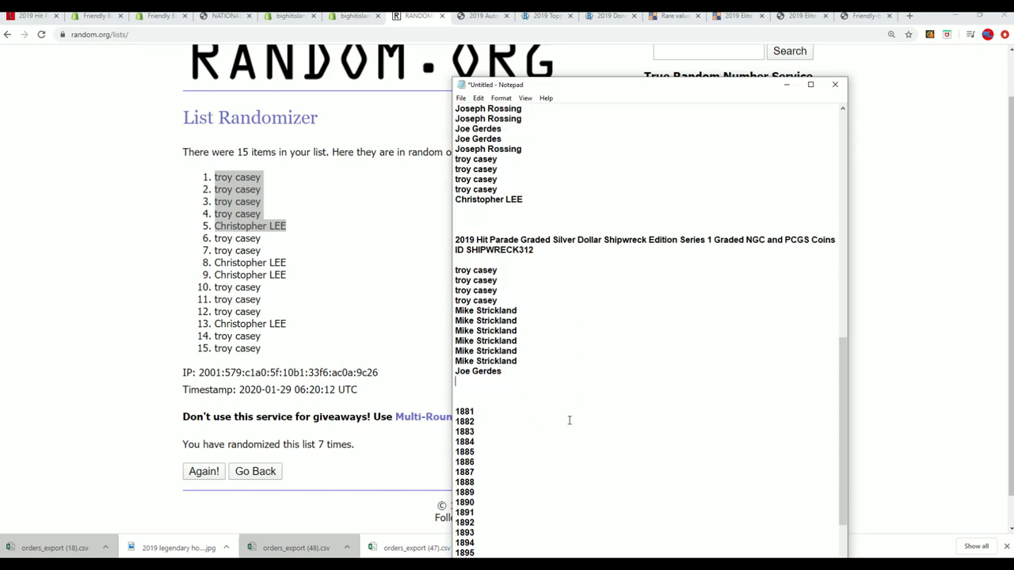
pyautogui.hotkey('ctrl', 'v')
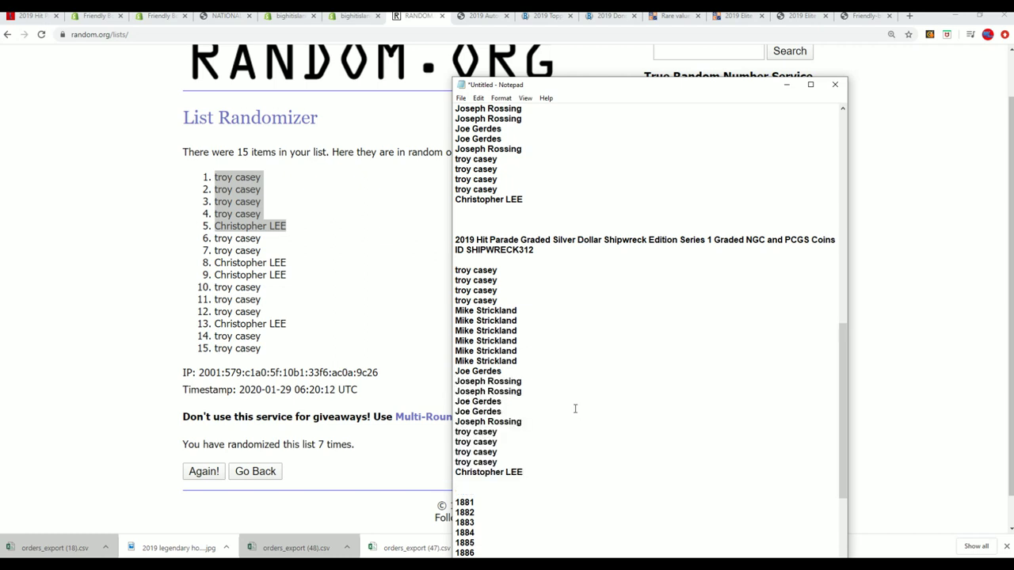
pyautogui.scroll(-4, 575, 409)
pyautogui.moveTo(526, 351); pyautogui.dragTo(455, 149)
pyautogui.rightClick(486, 158)
pyautogui.click(518, 195)
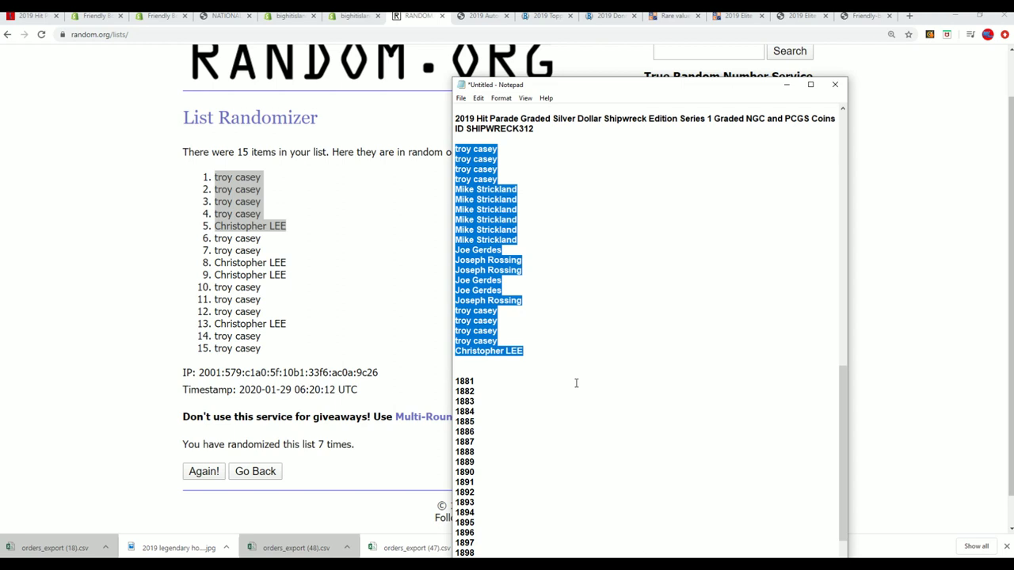
pyautogui.click(530, 352)
pyautogui.press('Return')
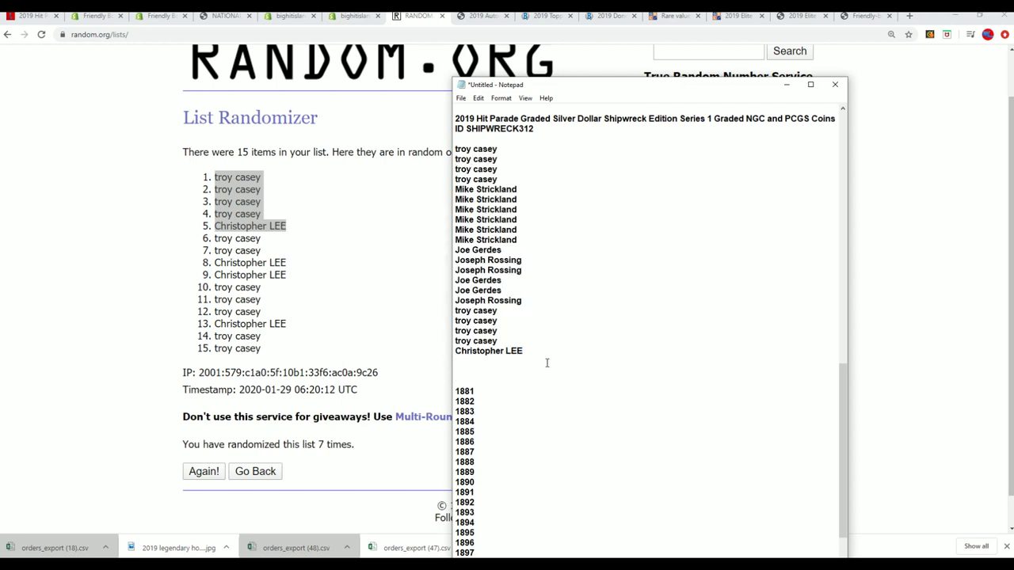
pyautogui.hotkey('ctrl', 'v')
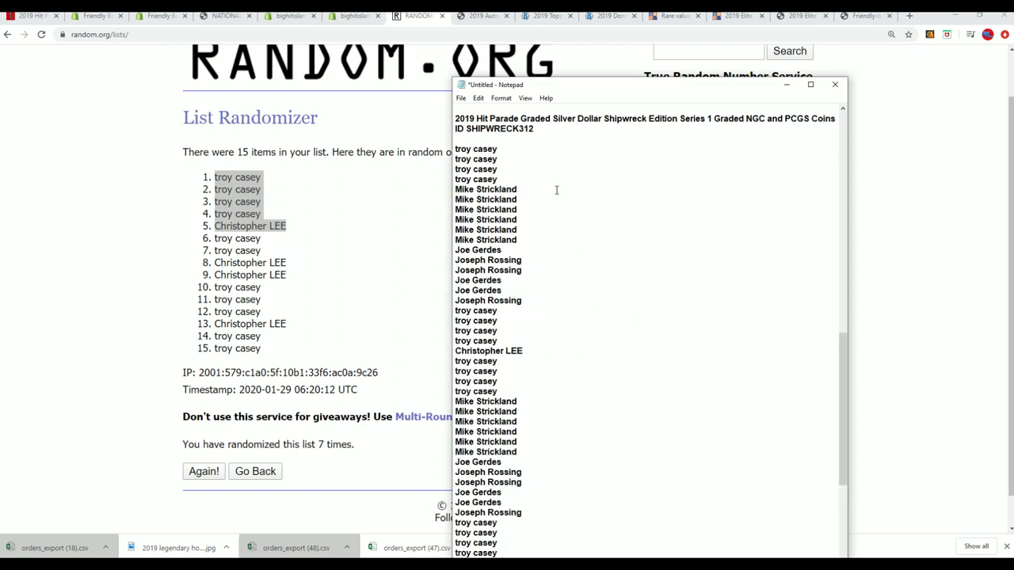
pyautogui.moveTo(549, 131); pyautogui.dragTo(413, 143)
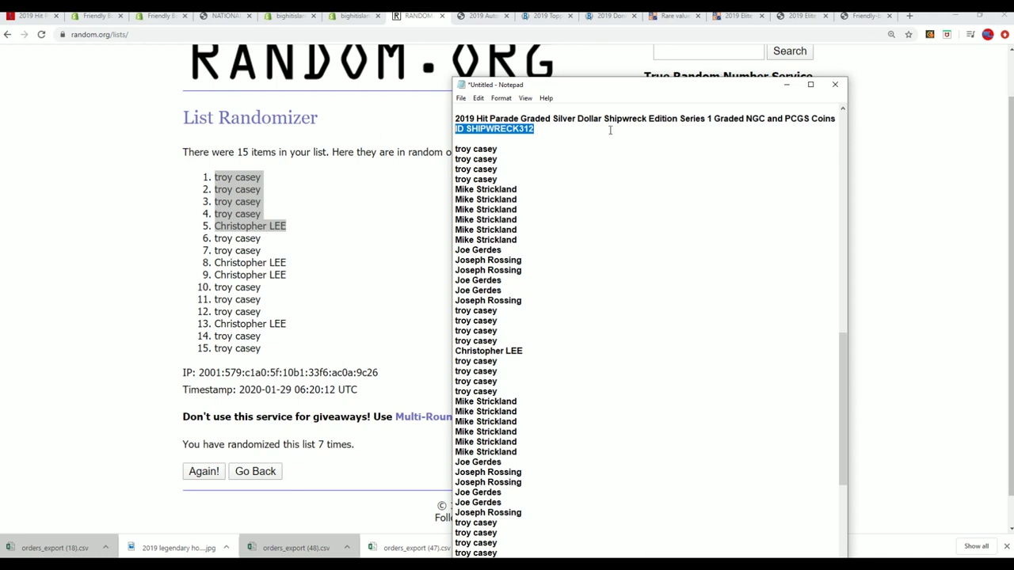
pyautogui.moveTo(553, 121); pyautogui.dragTo(728, 139)
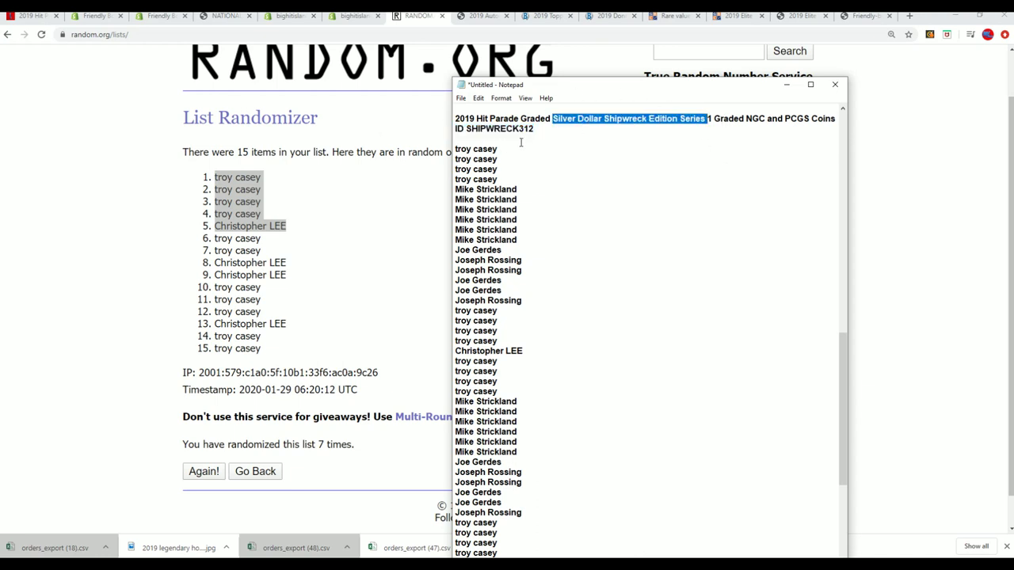
# - Copy the full 42-name owner block from Notepad
pyautogui.moveTo(456, 151); pyautogui.dragTo(540, 446)
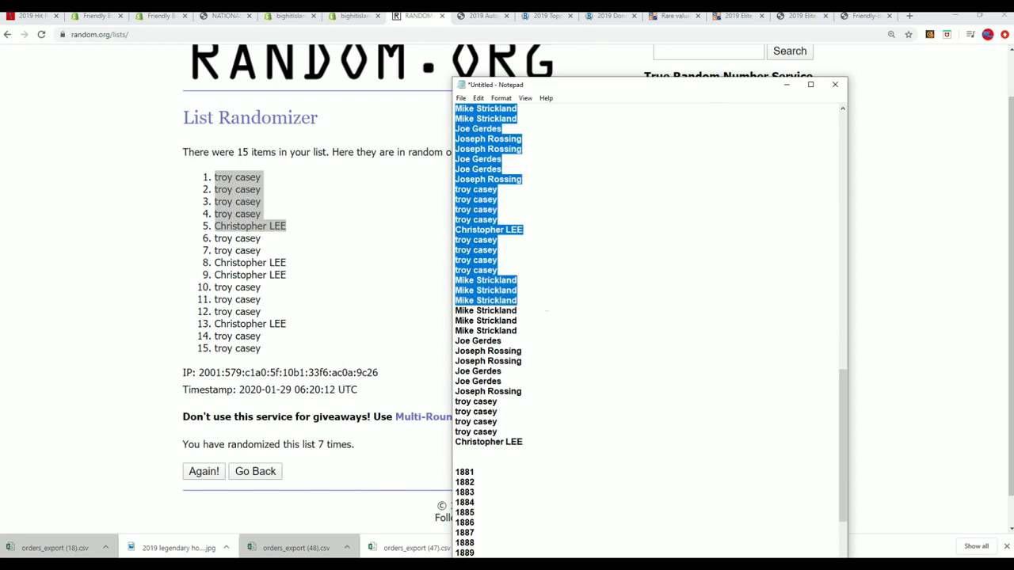
pyautogui.rightClick(484, 315)
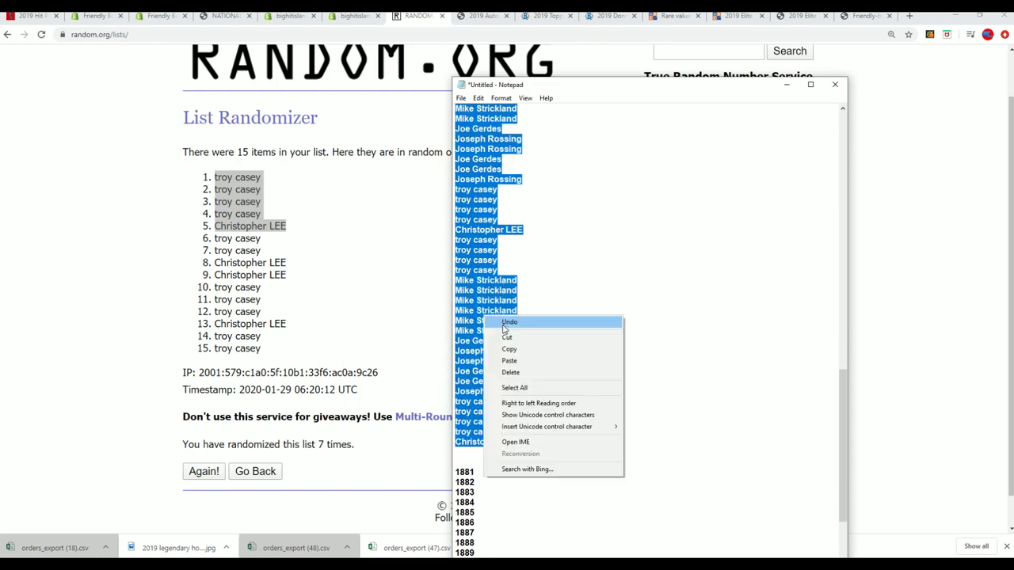
pyautogui.click(504, 349)
pyautogui.click(158, 236)
# - Paste the 42 owner names into a blank List Randomizer form and randomize them
pyautogui.scroll(1, 158, 236)
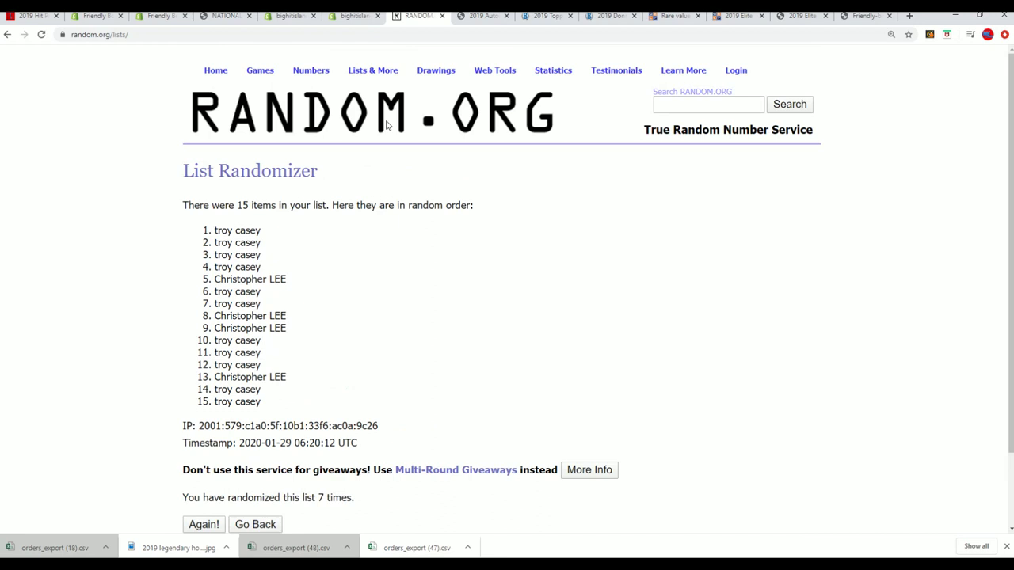
pyautogui.click(384, 92)
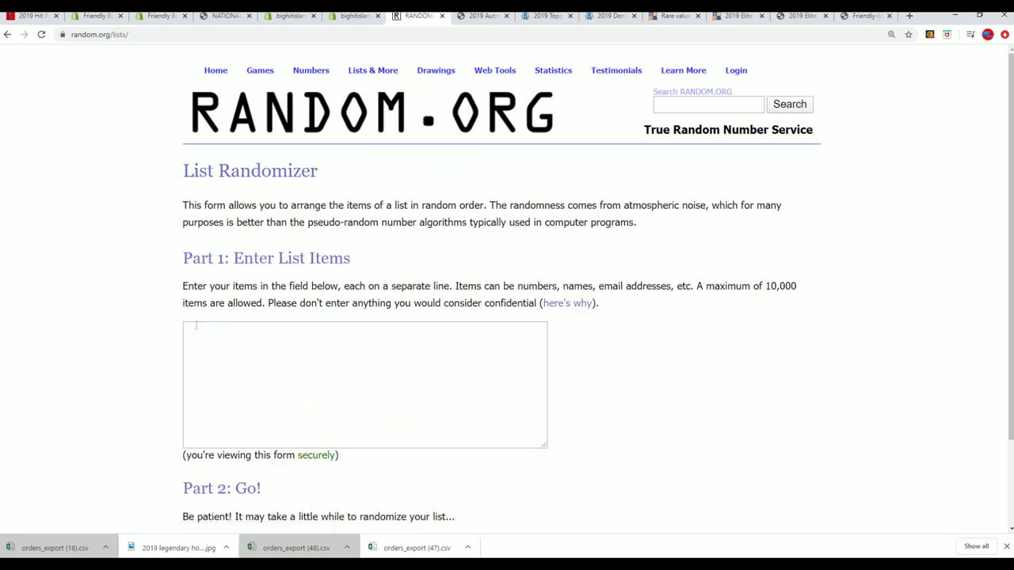
pyautogui.rightClick(202, 326)
pyautogui.click(228, 414)
pyautogui.scroll(-2, 297, 473)
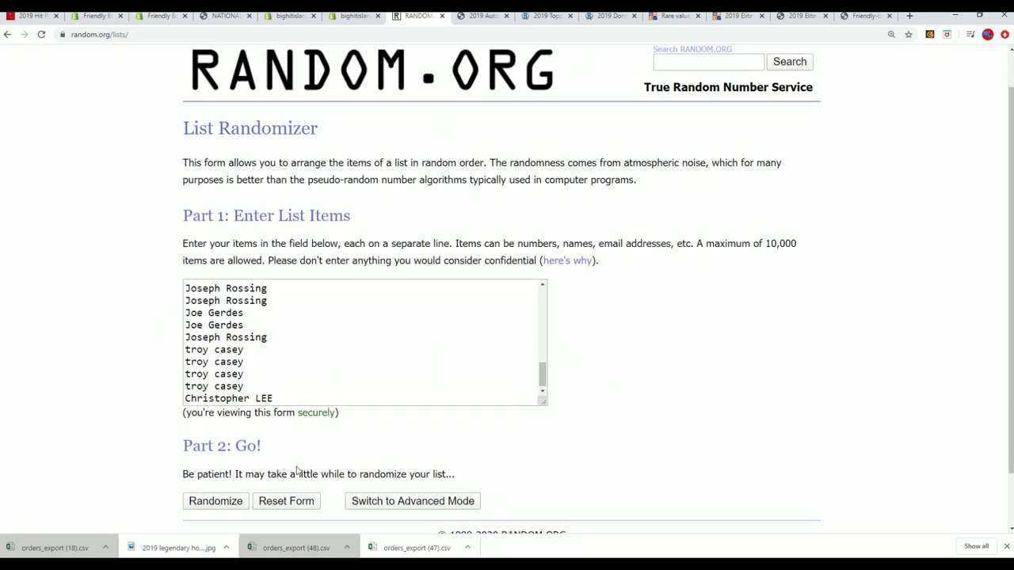
pyautogui.click(214, 436)
# - Reshuffle the 42-name list five more times with Again!
pyautogui.scroll(-5, 214, 424)
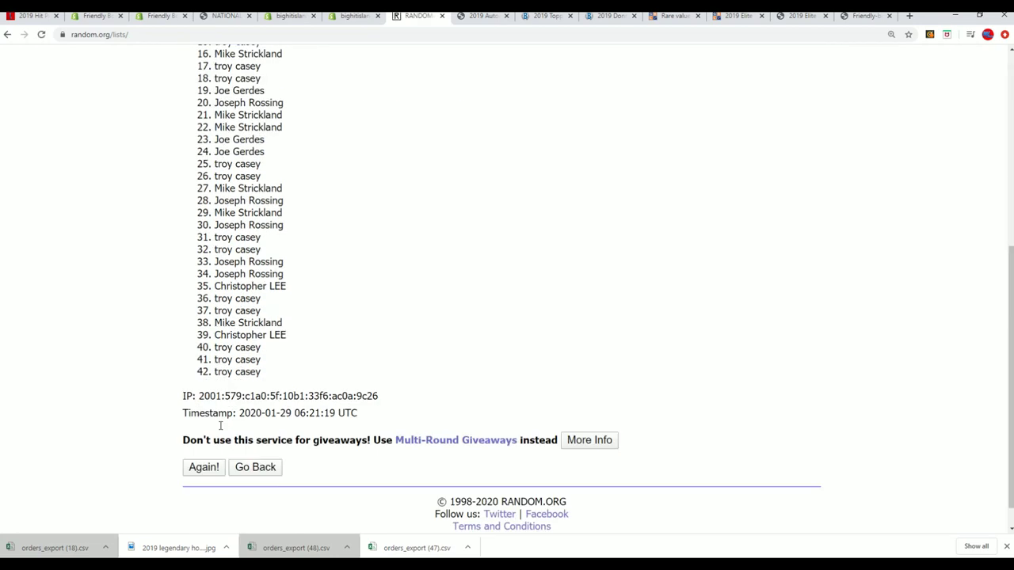
pyautogui.click(201, 456)
pyautogui.scroll(-1, 292, 374)
pyautogui.scroll(-4, 292, 374)
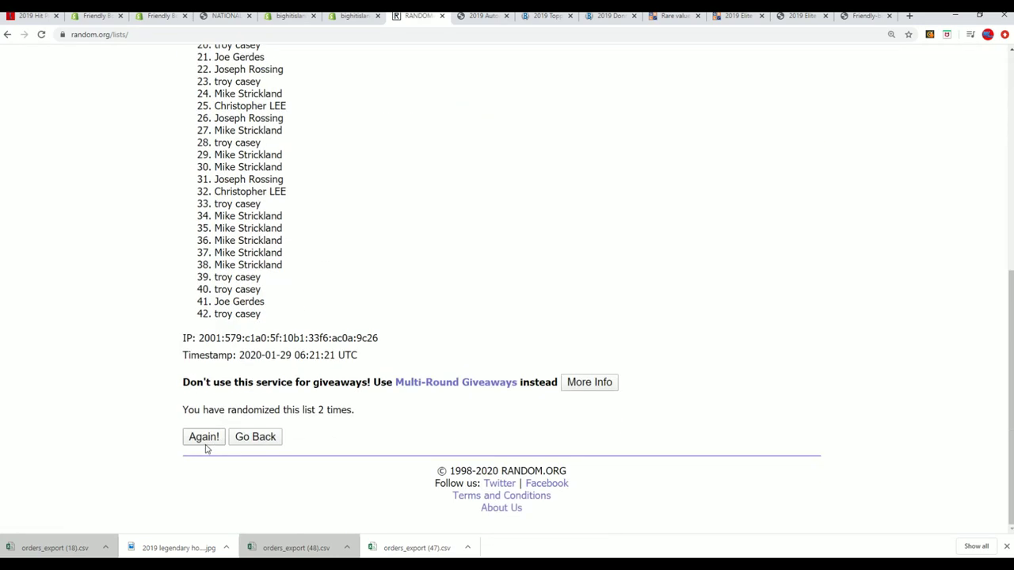
pyautogui.click(203, 440)
pyautogui.scroll(-5, 230, 462)
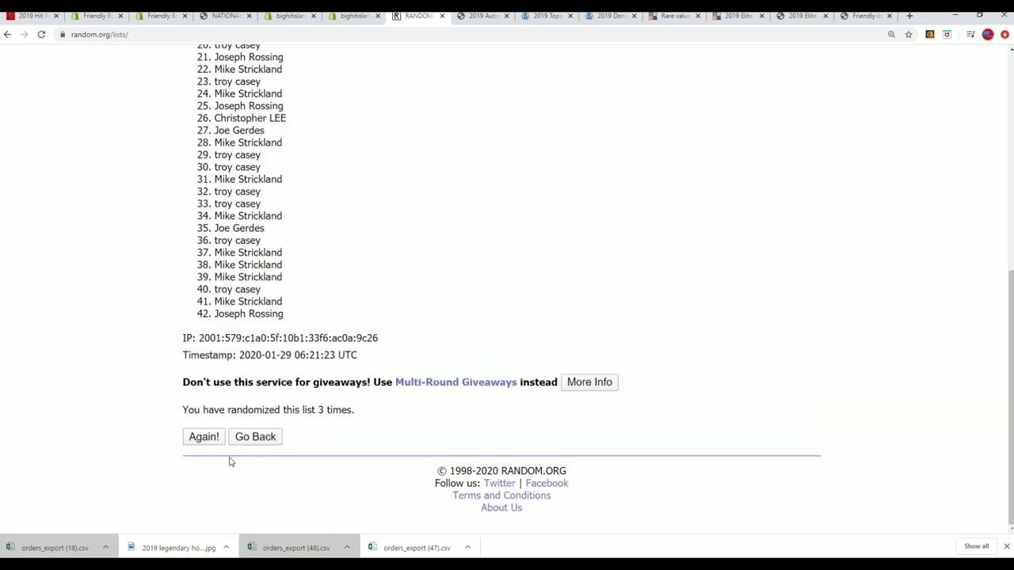
pyautogui.click(194, 439)
pyautogui.click(192, 437)
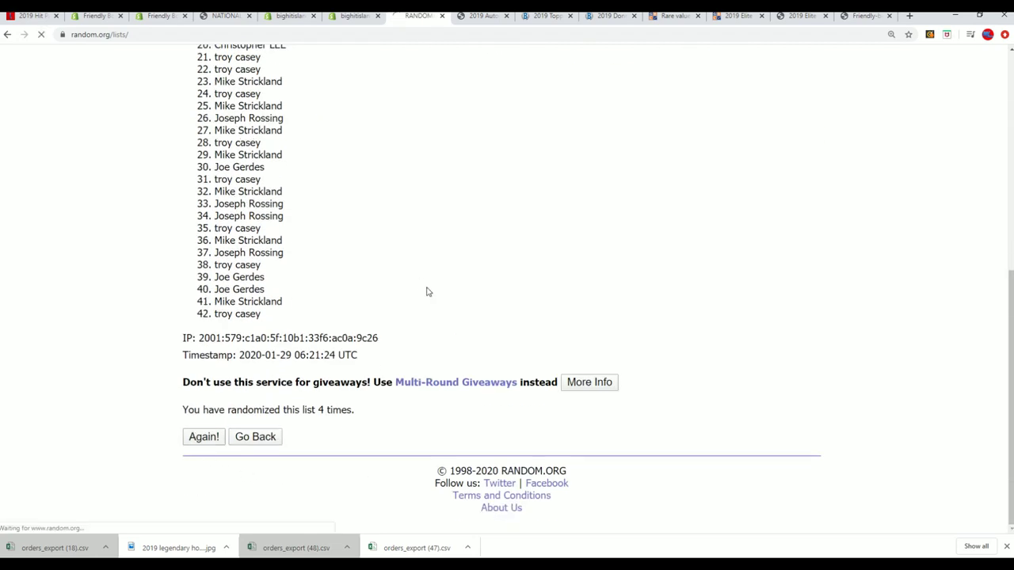
pyautogui.scroll(-5, 385, 389)
pyautogui.click(201, 440)
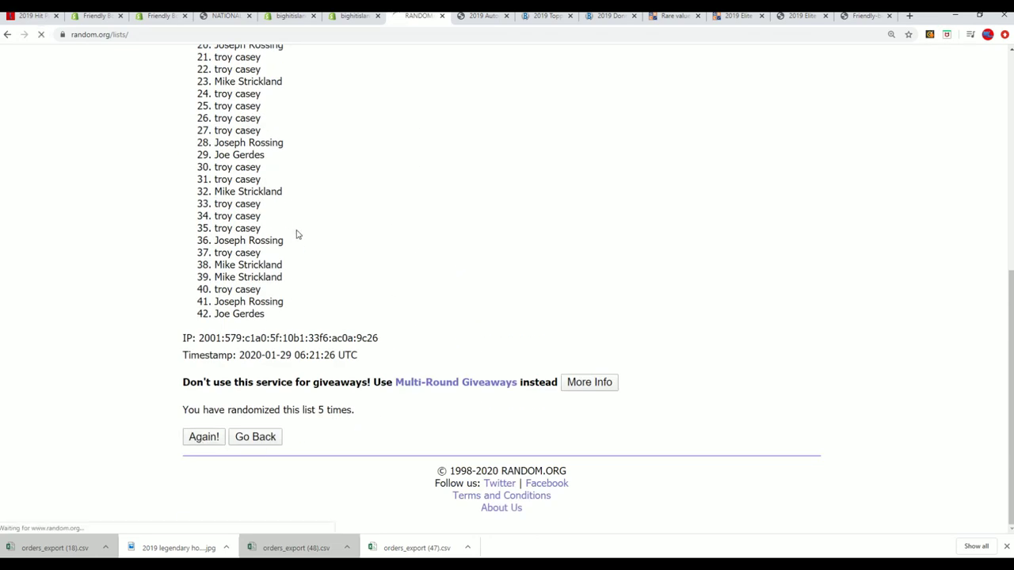
pyautogui.scroll(-5, 306, 256)
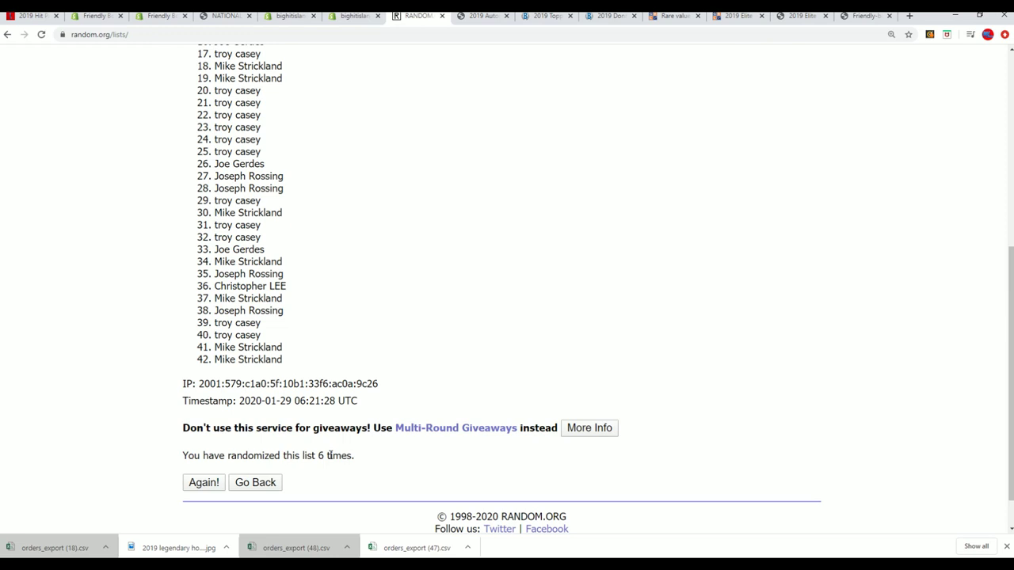
# - Reshuffle once more and select all 42 names in the result list
pyautogui.click(193, 479)
pyautogui.scroll(-2, 348, 215)
pyautogui.moveTo(221, 68)
pyautogui.mouseDown()
pyautogui.moveTo(314, 412)
pyautogui.moveTo(300, 490)
pyautogui.mouseUp()
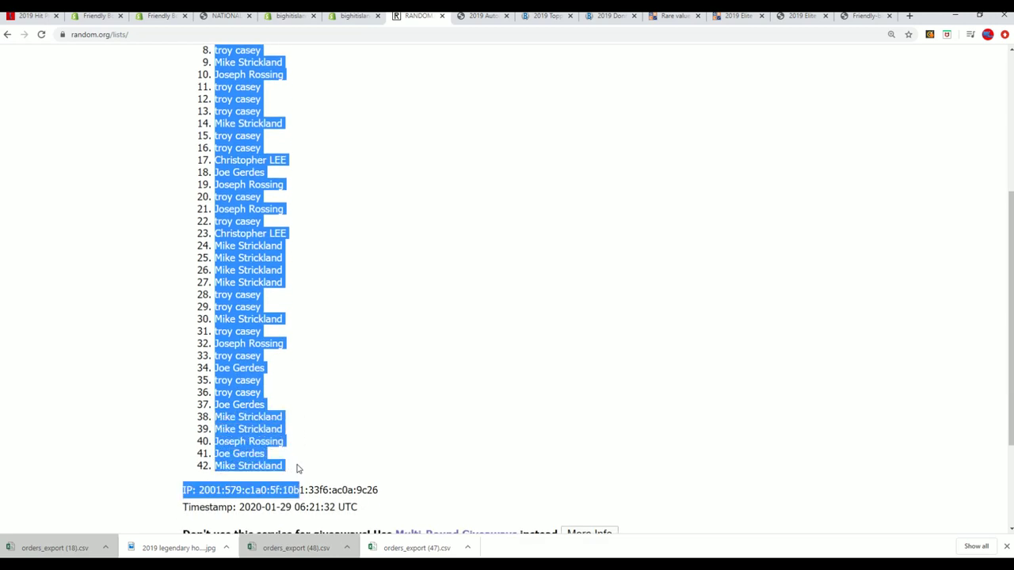
pyautogui.scroll(2, 17, 495)
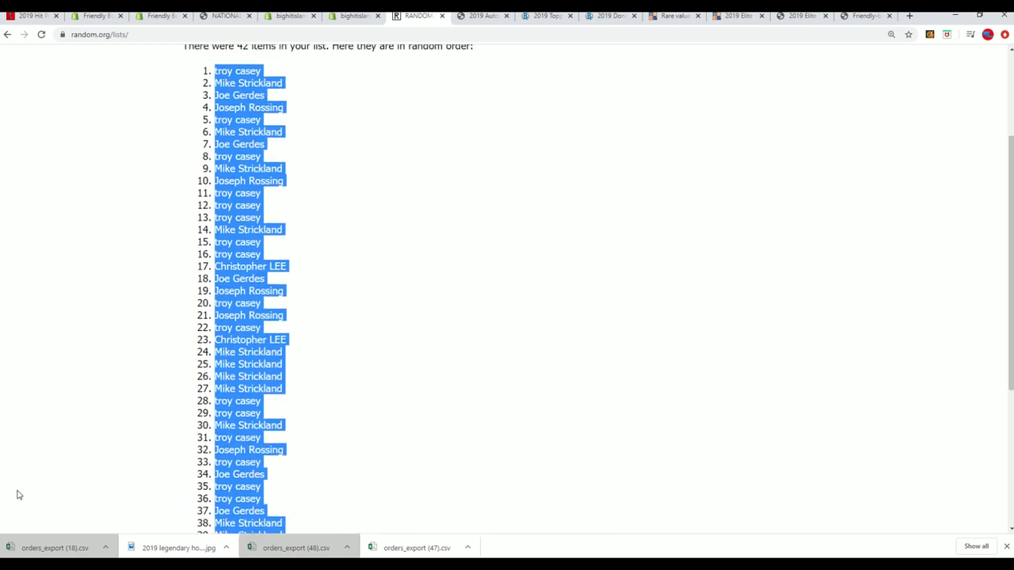
pyautogui.hotkey('alt', 'Tab')
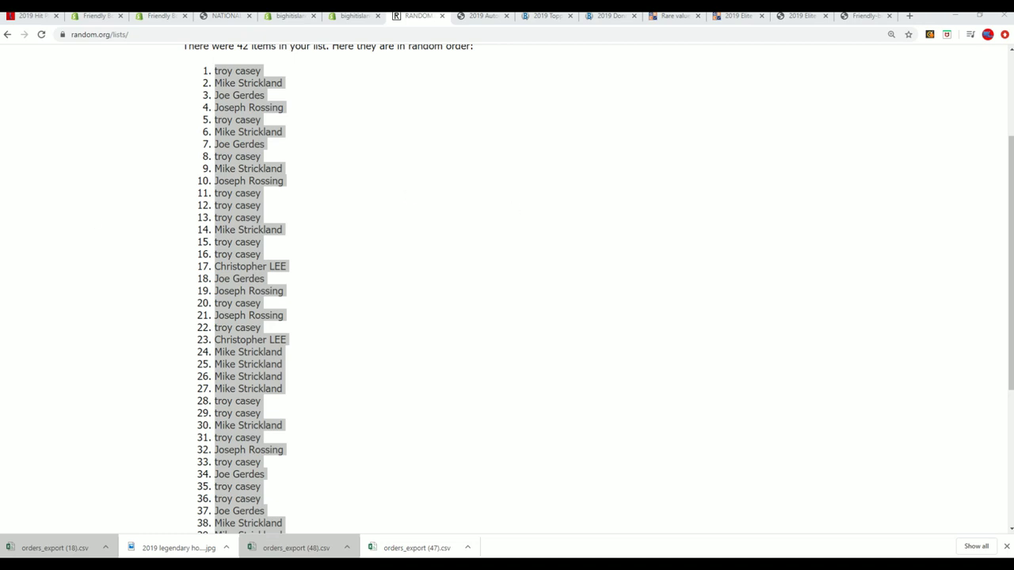
# - Reselect and copy the full 42-name shuffled list in the browser
pyautogui.hotkey('alt', 'Tab')
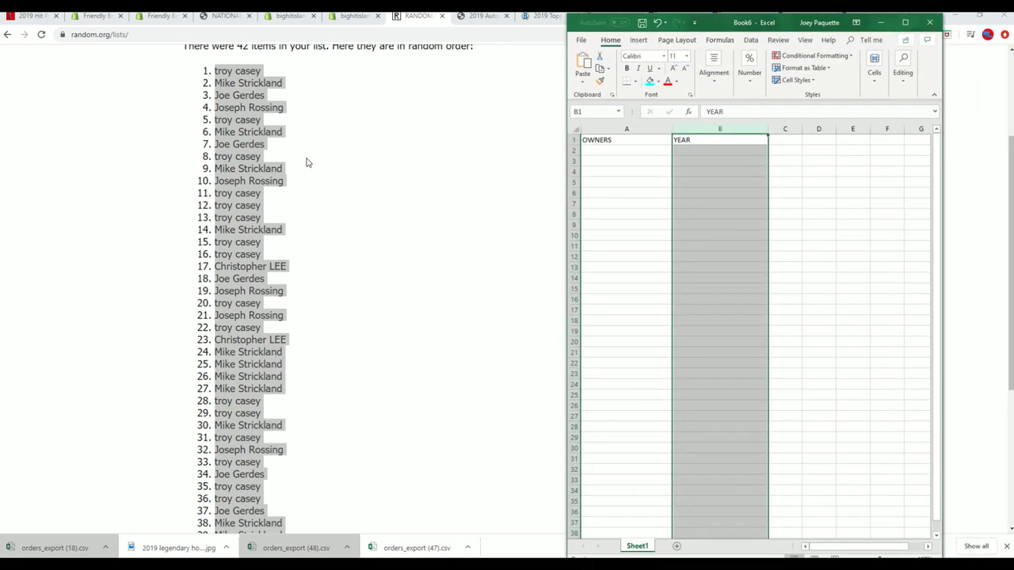
pyautogui.hotkey('alt', 'Tab')
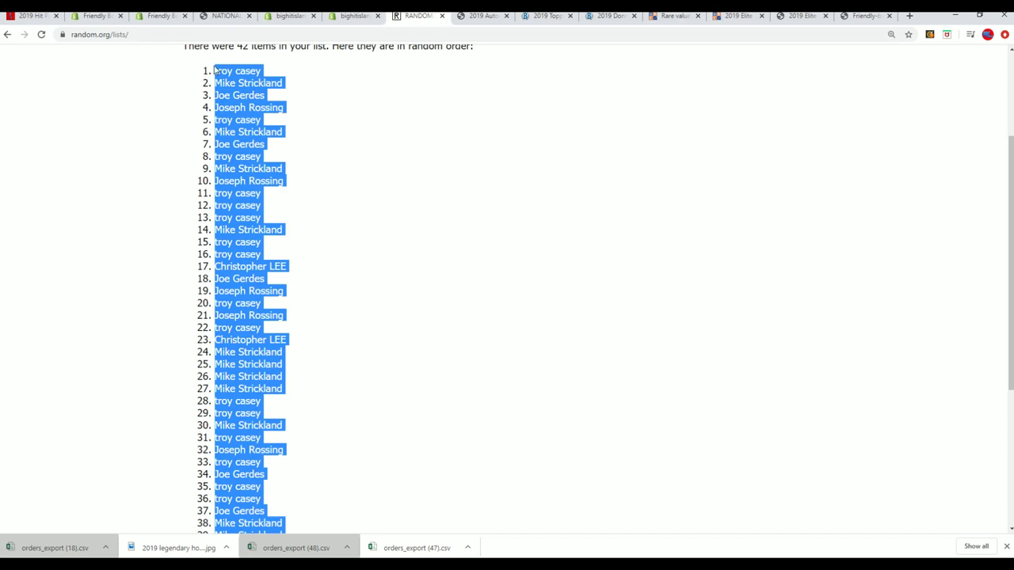
pyautogui.click(203, 71)
pyautogui.moveTo(213, 69)
pyautogui.mouseDown()
pyautogui.moveTo(293, 177)
pyautogui.moveTo(235, 123)
pyautogui.mouseUp()
pyautogui.scroll(-1, 235, 124)
pyautogui.scroll(3, 235, 123)
pyautogui.moveTo(214, 174)
pyautogui.mouseDown()
pyautogui.moveTo(283, 264)
pyautogui.moveTo(288, 313)
pyautogui.mouseUp()
pyautogui.scroll(-3, 284, 264)
pyautogui.scroll(-2, 285, 269)
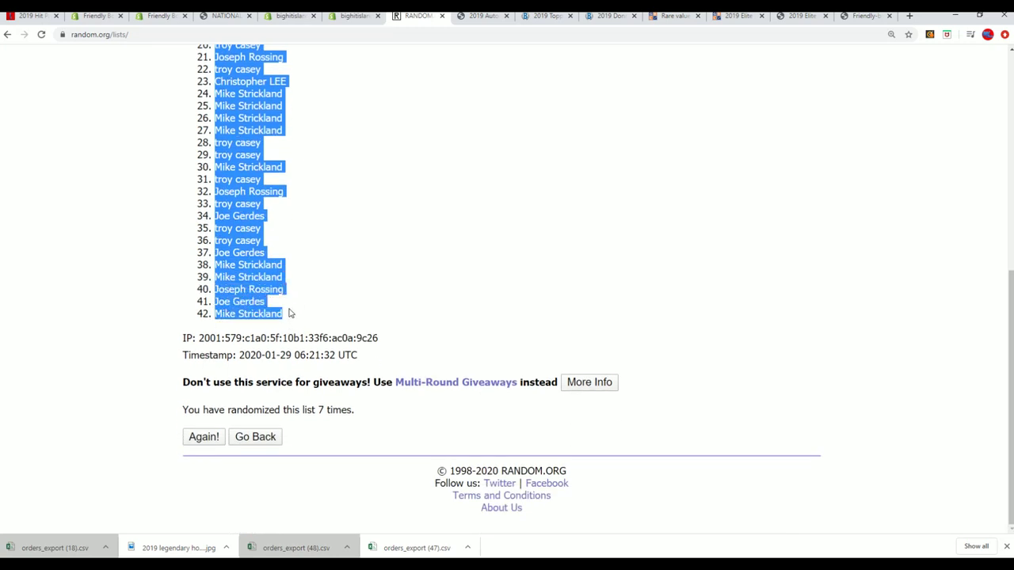
pyautogui.rightClick(266, 279)
pyautogui.click(287, 290)
# - Paste the randomized names into Excel starting at cell A2 under OWNERS
pyautogui.hotkey('alt', 'Tab')
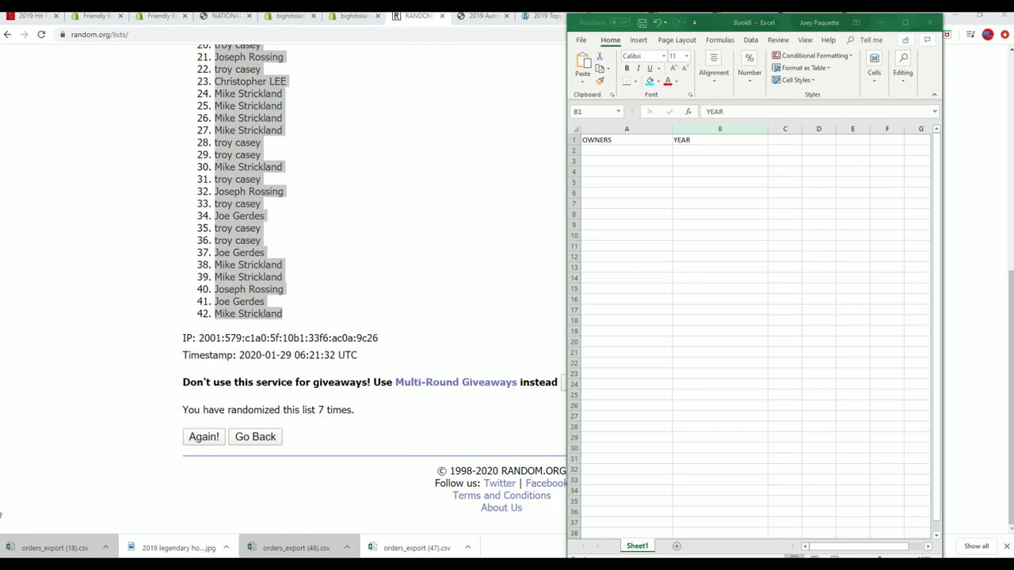
pyautogui.click(606, 147)
pyautogui.rightClick(605, 148)
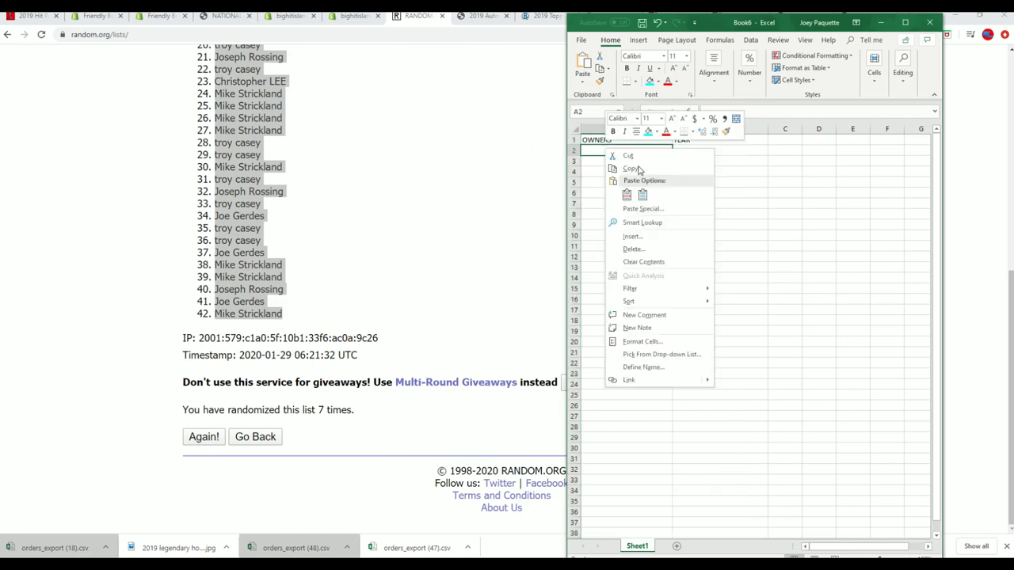
pyautogui.click(636, 194)
pyautogui.click(641, 195)
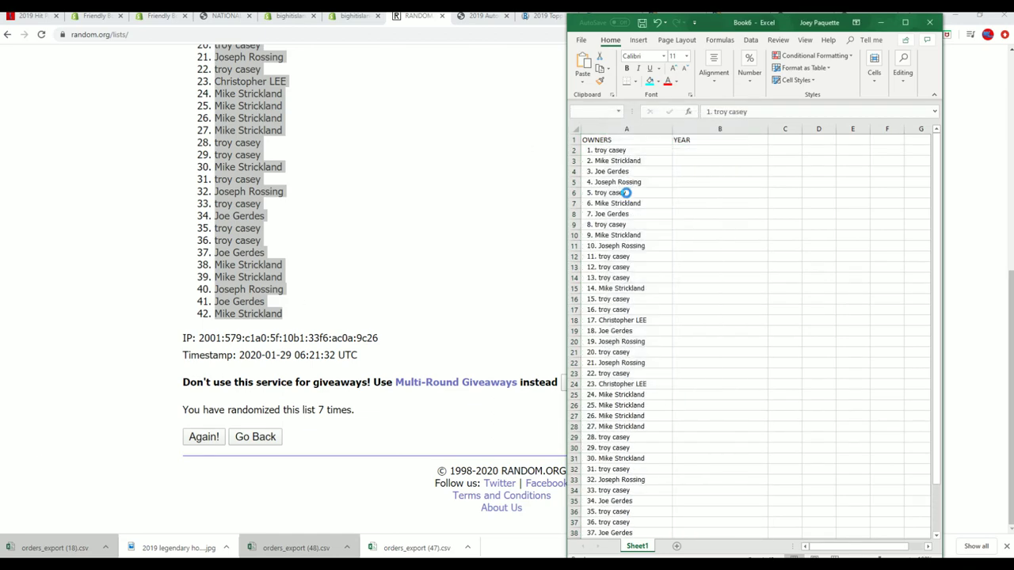
# - Maximize the Excel window, zoom in, and select cell B2 under YEAR
pyautogui.moveTo(702, 25); pyautogui.dragTo(672, 30)
pyautogui.doubleClick(671, 30)
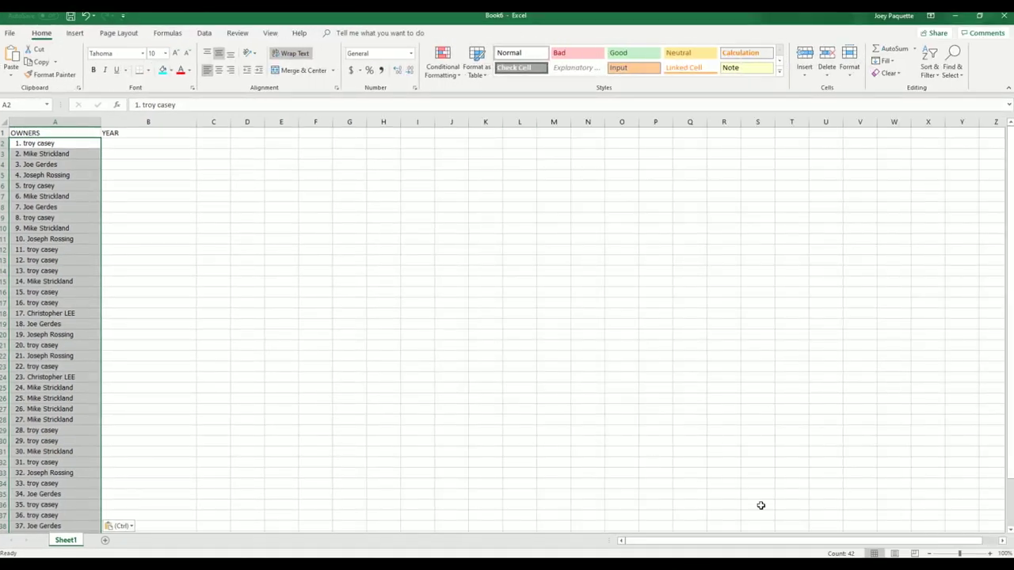
pyautogui.click(968, 553)
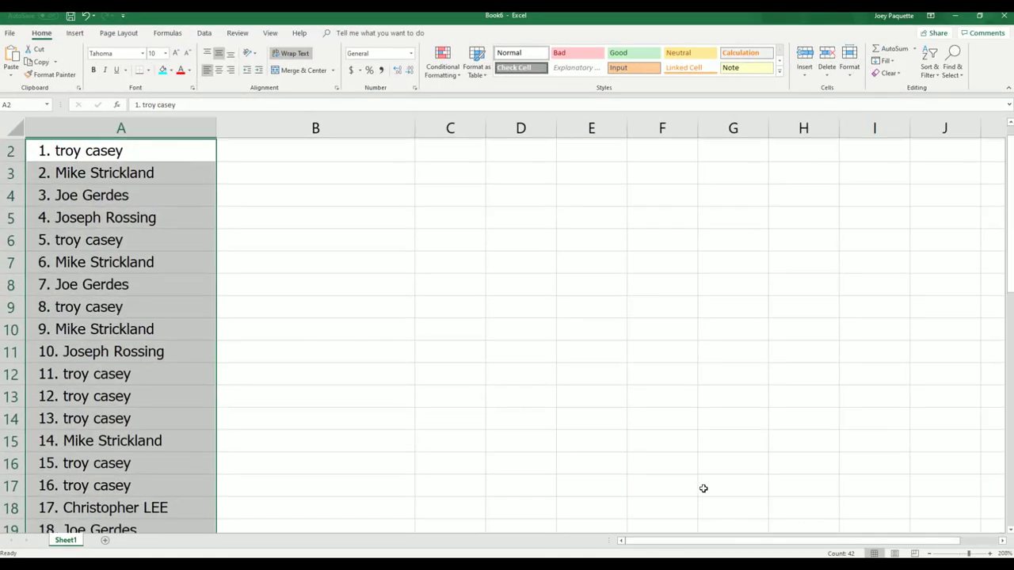
pyautogui.scroll(1, 701, 489)
pyautogui.click(274, 168)
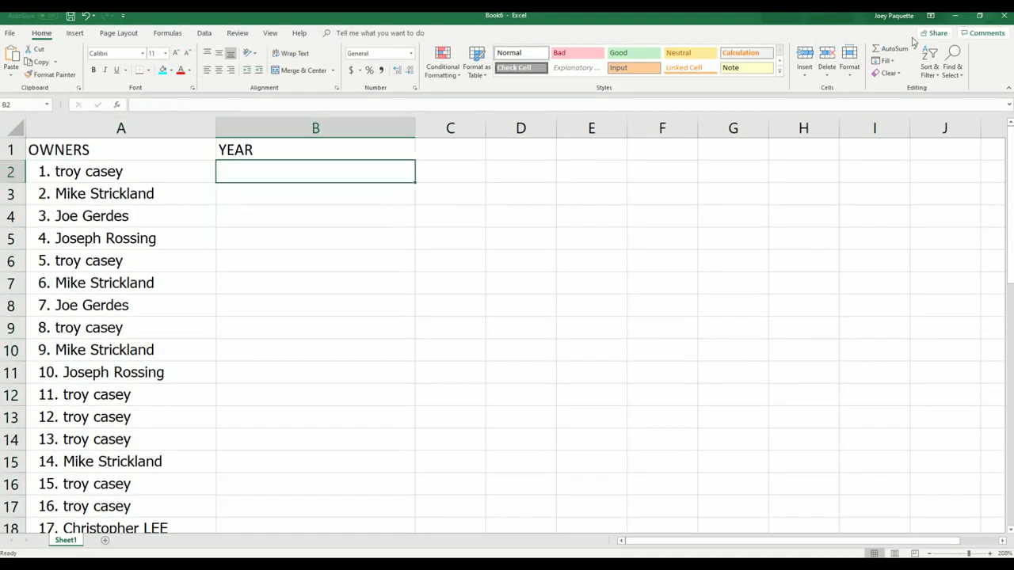
# - Open a fresh List Randomizer form and copy the years 1881–1923 from Notepad
pyautogui.click(957, 18)
pyautogui.scroll(5, 415, 290)
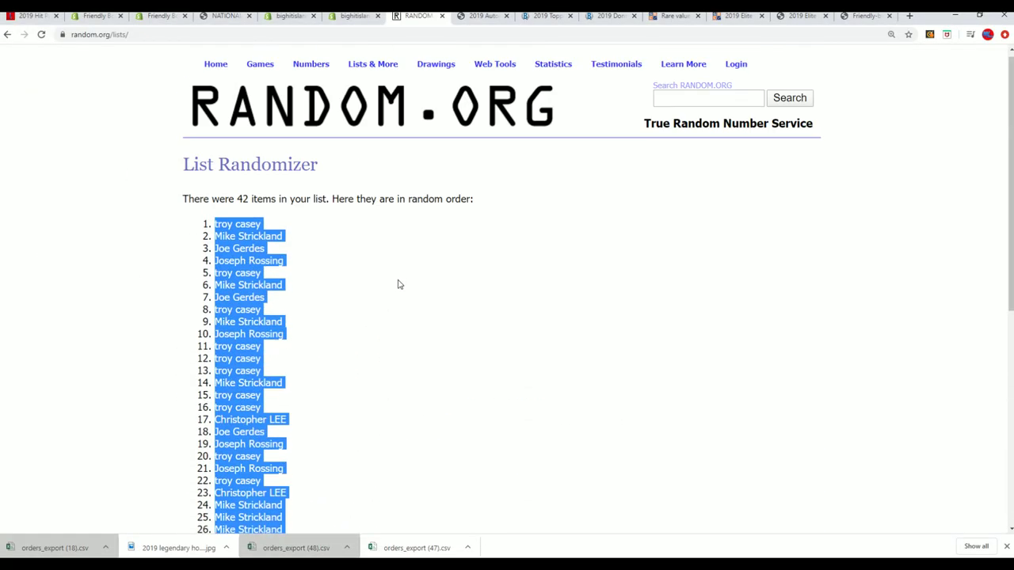
pyautogui.moveTo(372, 71)
pyautogui.click(382, 87)
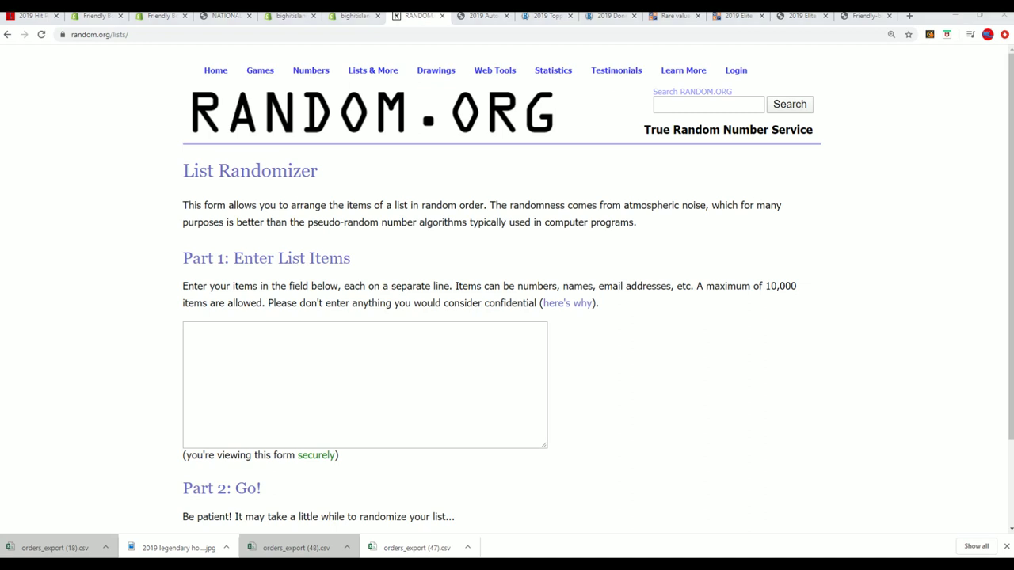
pyautogui.hotkey('alt', 'Tab')
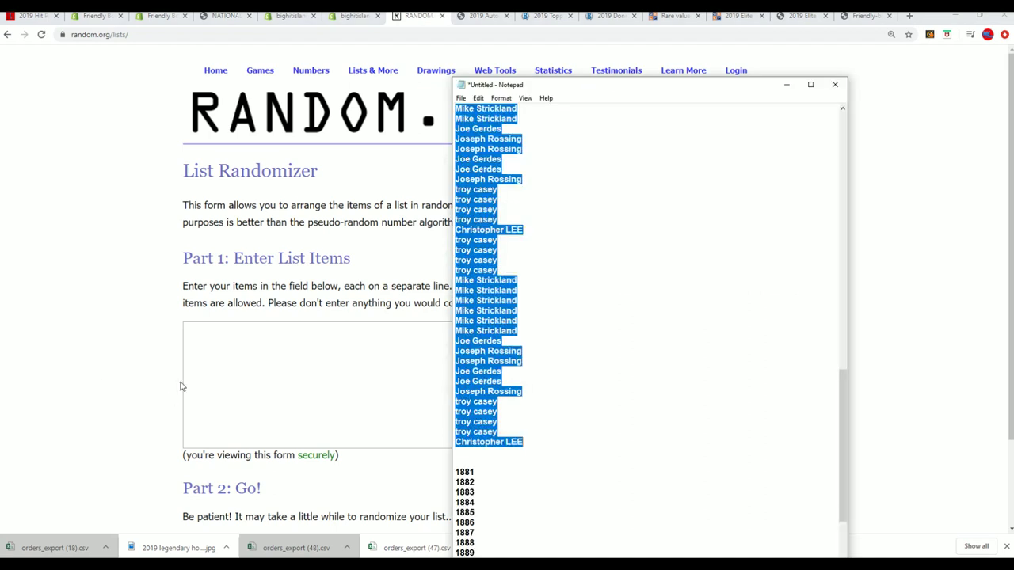
pyautogui.moveTo(590, 77); pyautogui.dragTo(591, 9)
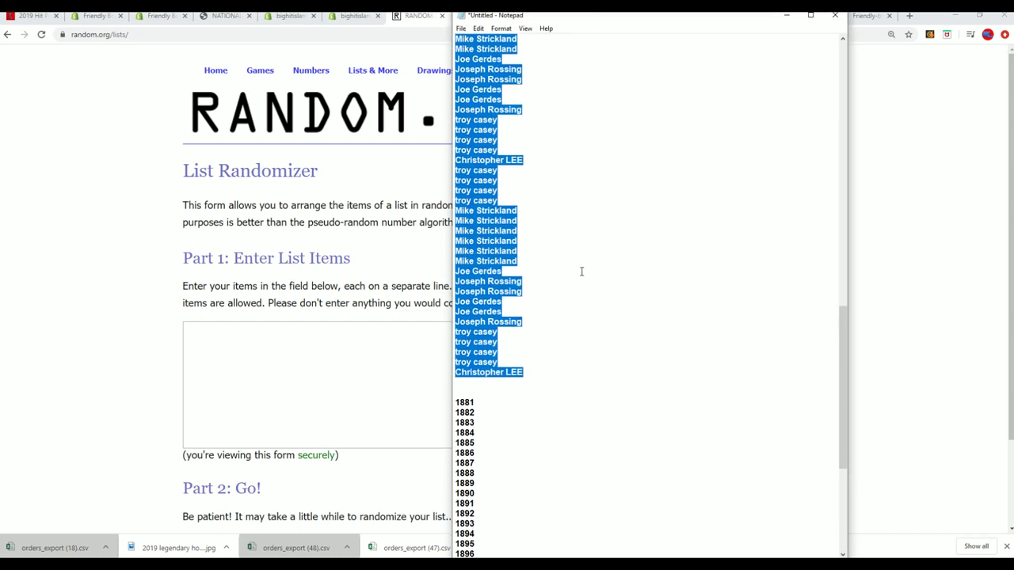
pyautogui.scroll(-9, 554, 449)
pyautogui.moveTo(476, 554); pyautogui.dragTo(456, 139)
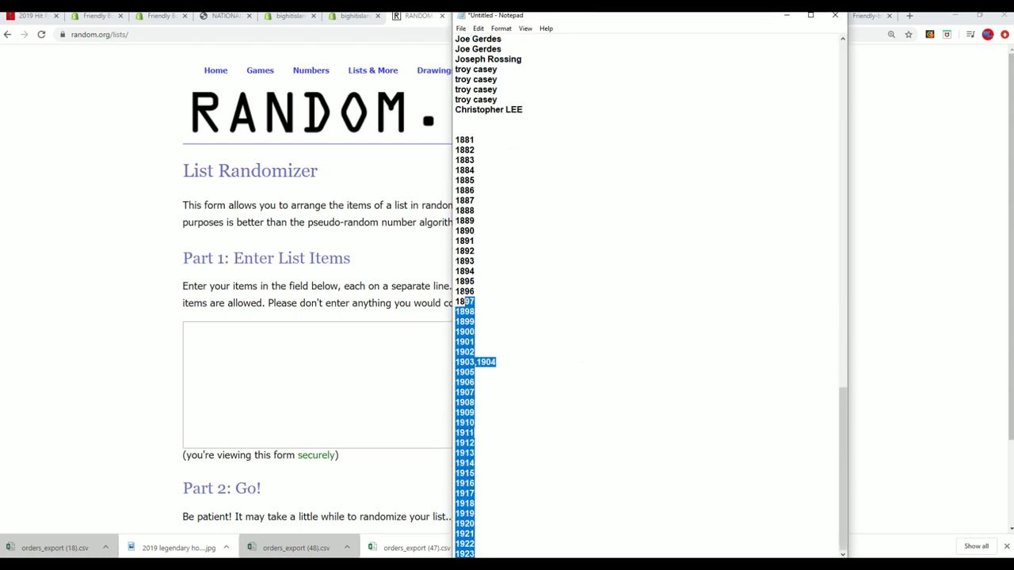
pyautogui.rightClick(457, 141)
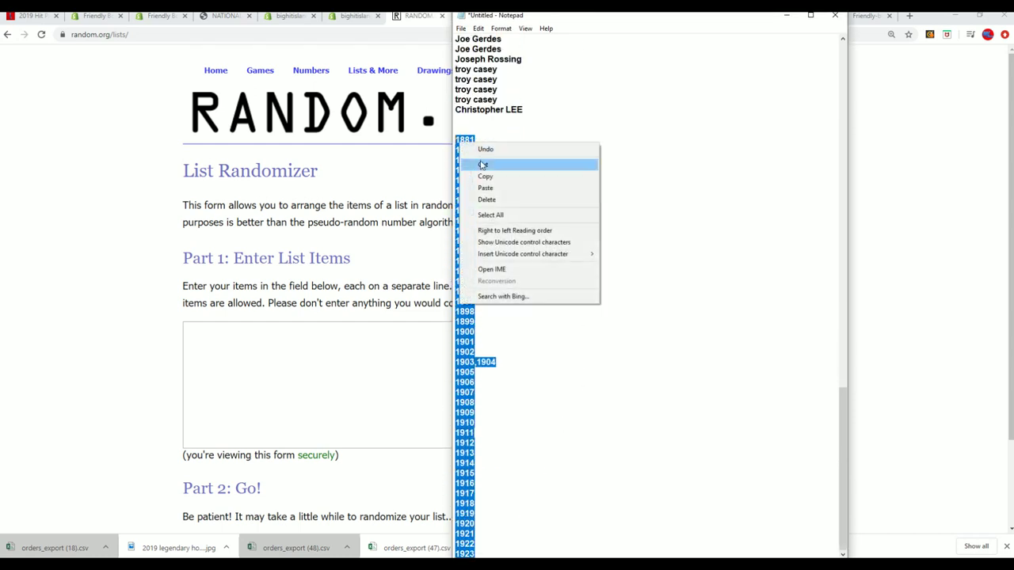
pyautogui.click(483, 175)
# - Paste the 42 years into the randomizer's list box and randomize them twice
pyautogui.click(193, 332)
pyautogui.rightClick(193, 332)
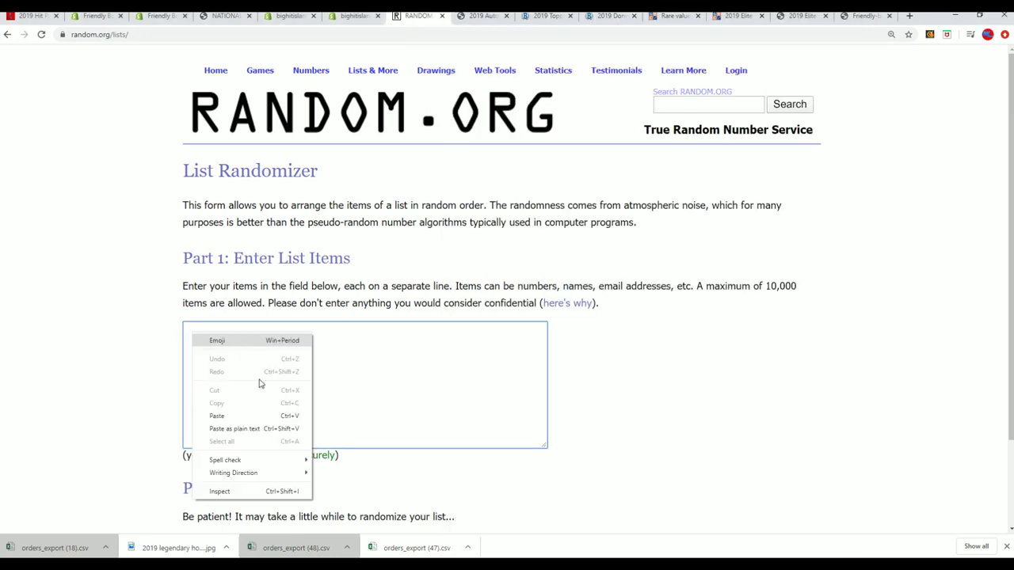
pyautogui.click(228, 414)
pyautogui.scroll(-3, 608, 403)
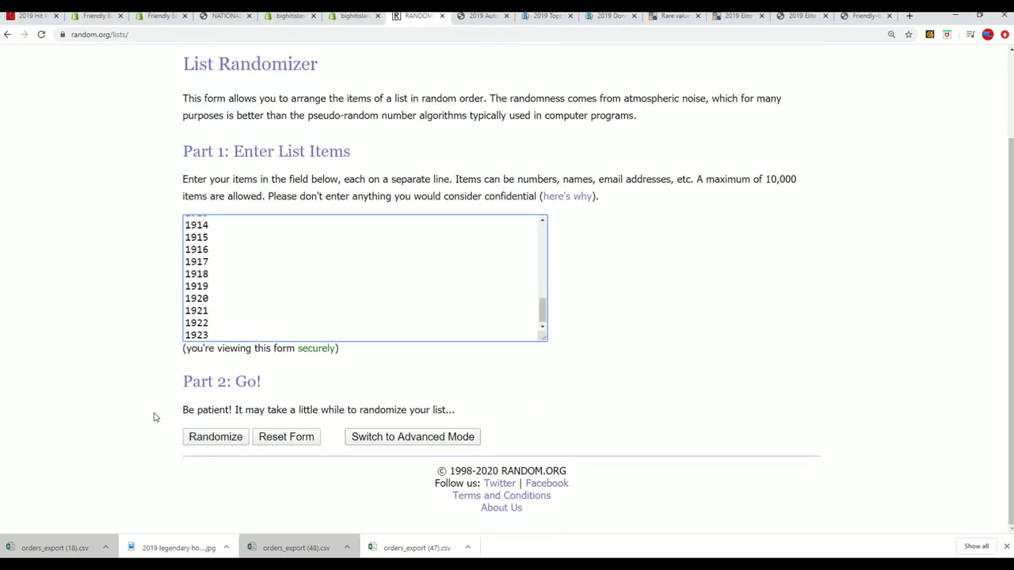
pyautogui.click(203, 440)
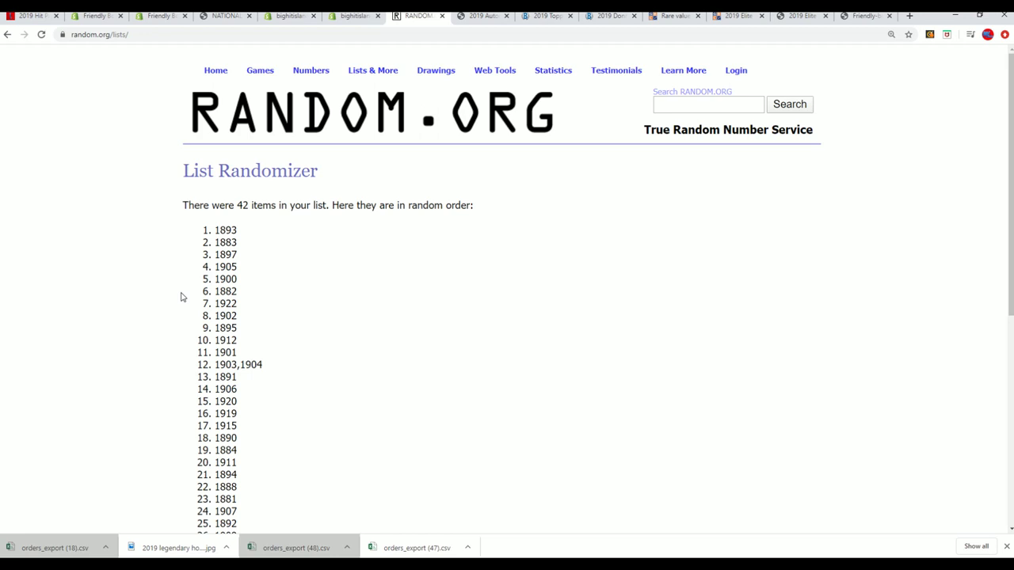
pyautogui.scroll(-5, 310, 348)
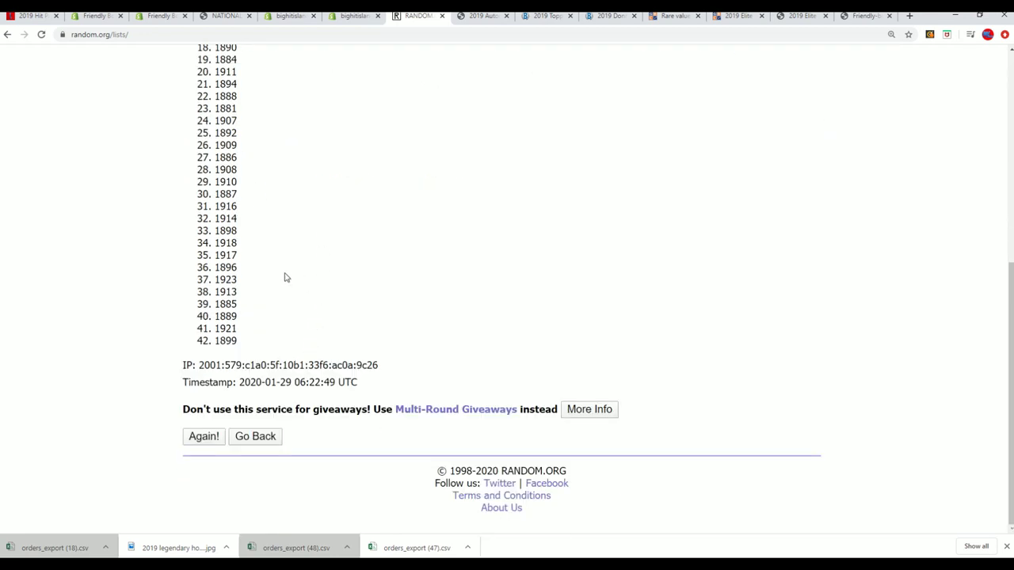
pyautogui.click(203, 438)
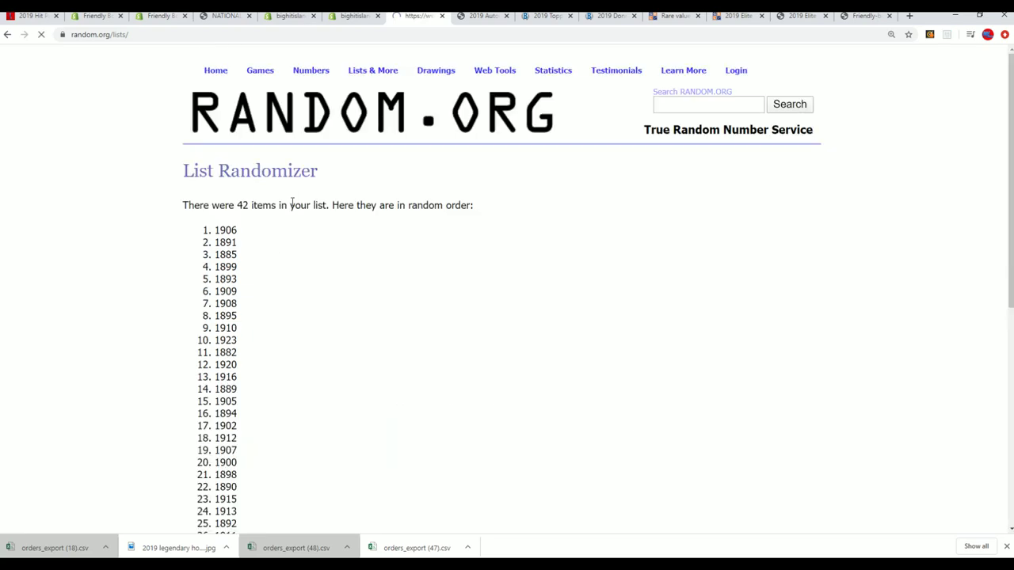
# - Review the shuffled year list and reshuffle it two more times
pyautogui.scroll(-2, 285, 206)
pyautogui.scroll(-3, 277, 314)
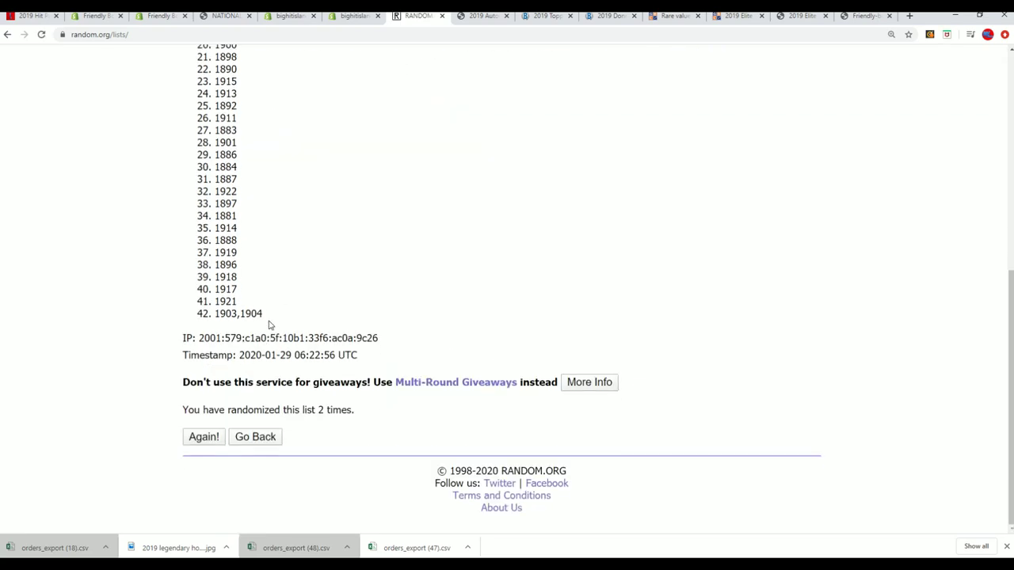
pyautogui.scroll(1, 290, 356)
pyautogui.scroll(-1, 264, 373)
pyautogui.scroll(3, 265, 373)
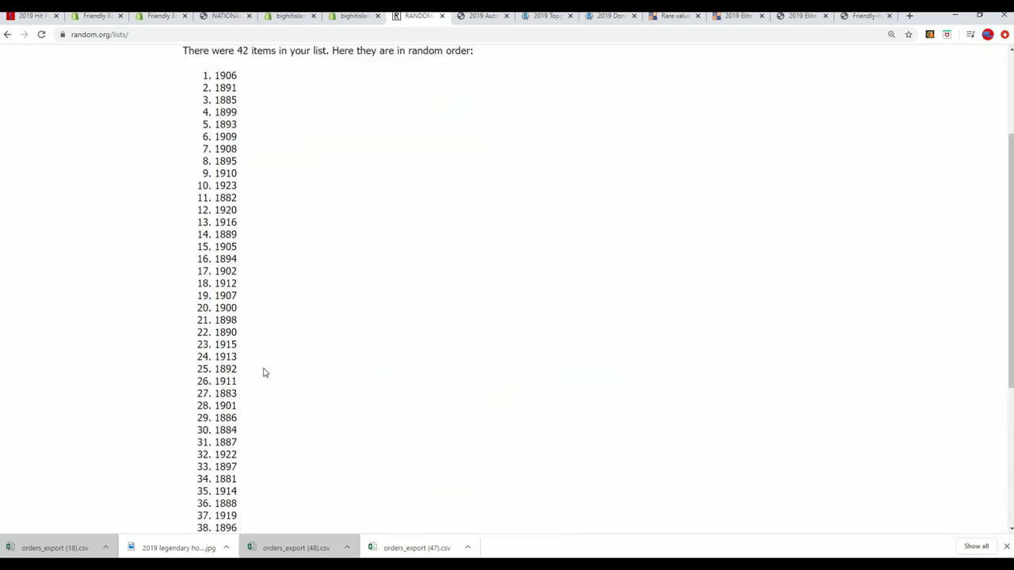
pyautogui.scroll(-2, 265, 372)
pyautogui.scroll(-2, 262, 373)
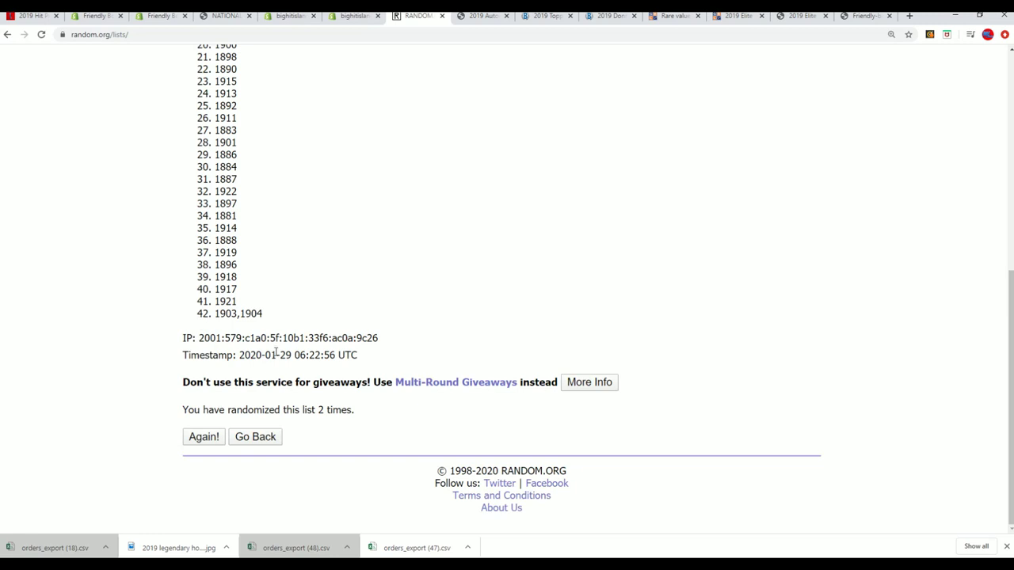
pyautogui.scroll(2, 331, 303)
pyautogui.scroll(1, 338, 306)
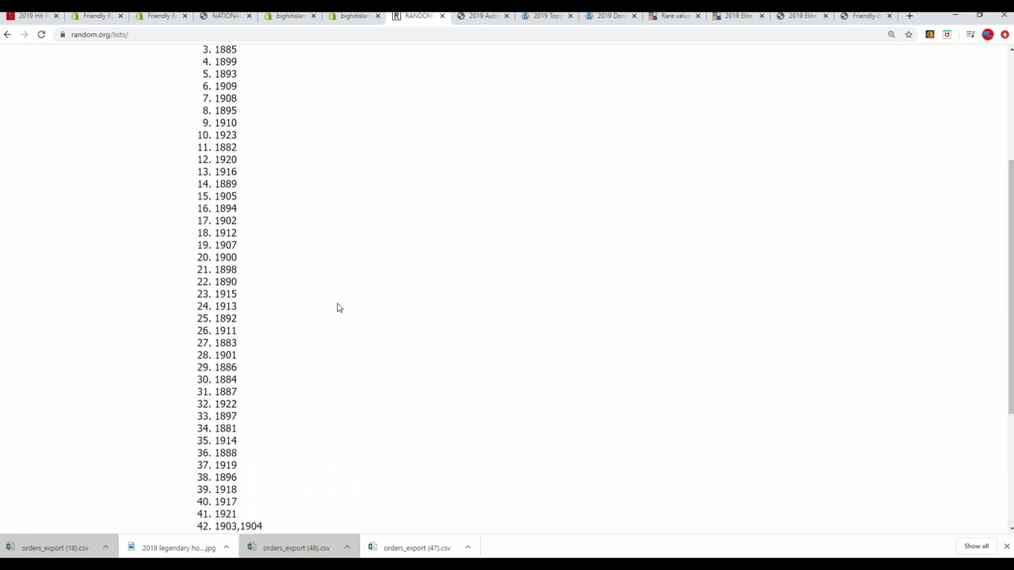
pyautogui.scroll(-3, 339, 308)
pyautogui.scroll(1, 346, 310)
pyautogui.scroll(1, 348, 309)
pyautogui.scroll(1, 349, 309)
pyautogui.scroll(-3, 353, 319)
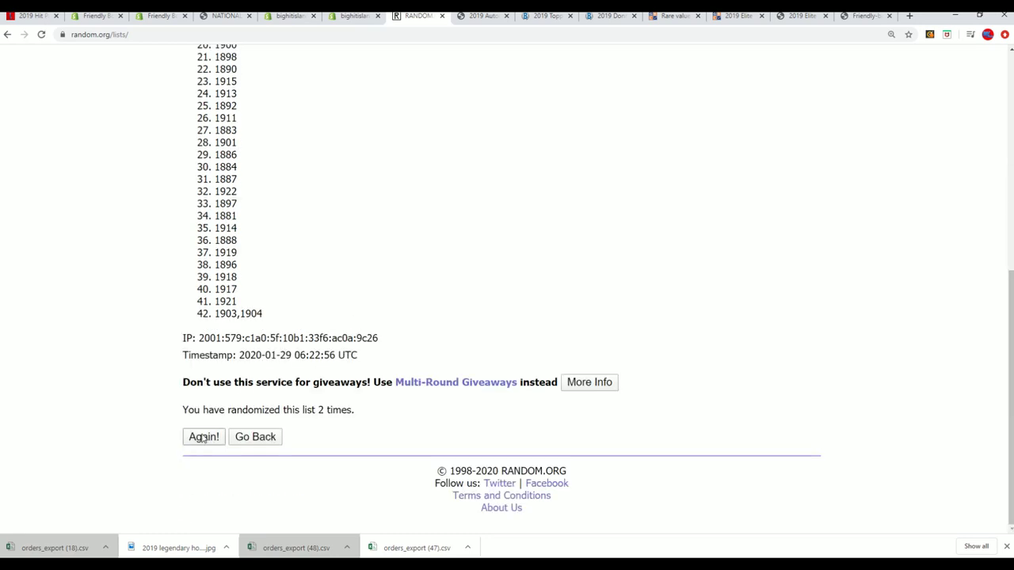
pyautogui.click(203, 438)
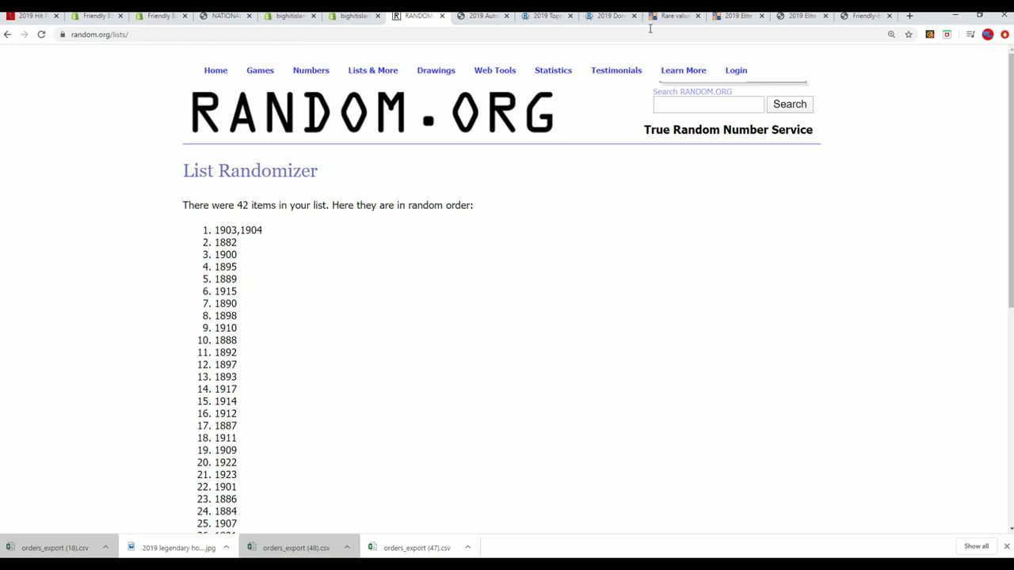
pyautogui.scroll(-1, 434, 184)
pyautogui.scroll(-4, 434, 184)
pyautogui.scroll(-2, 378, 182)
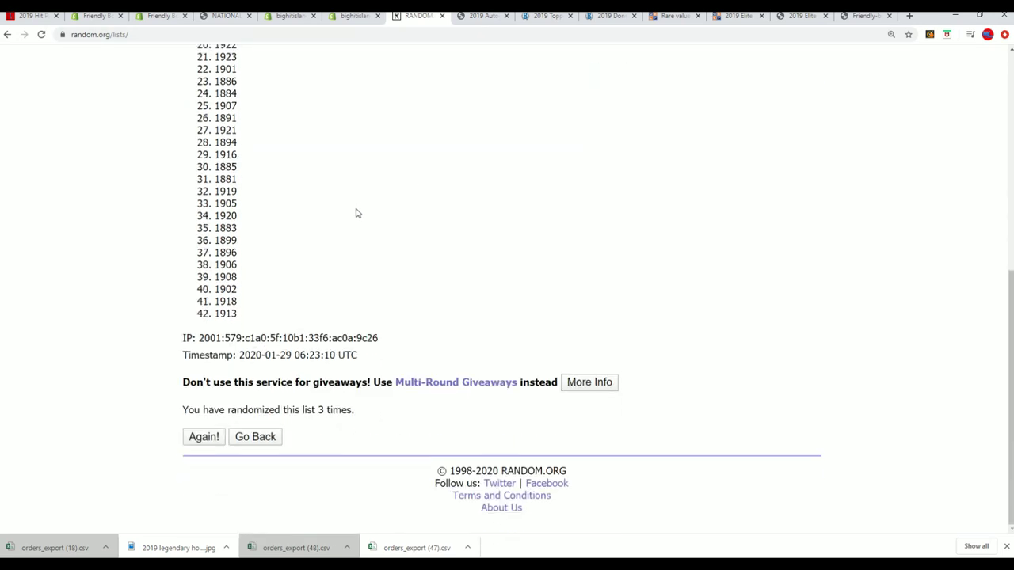
pyautogui.click(200, 437)
# - Hide the downloads bar and reshuffle the years three more times, for seven shuffles total
pyautogui.scroll(-5, 374, 306)
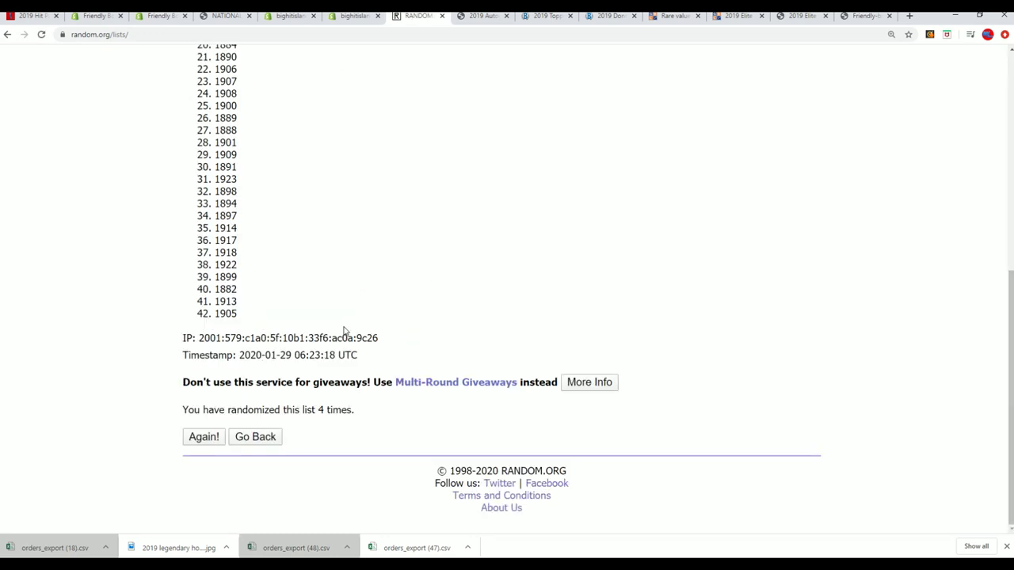
pyautogui.click(1007, 547)
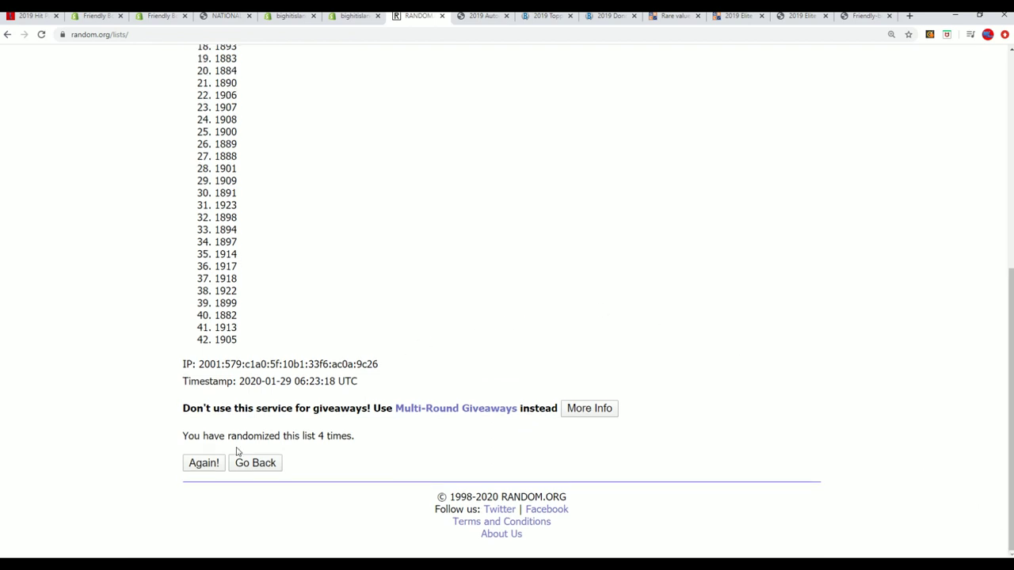
pyautogui.click(205, 464)
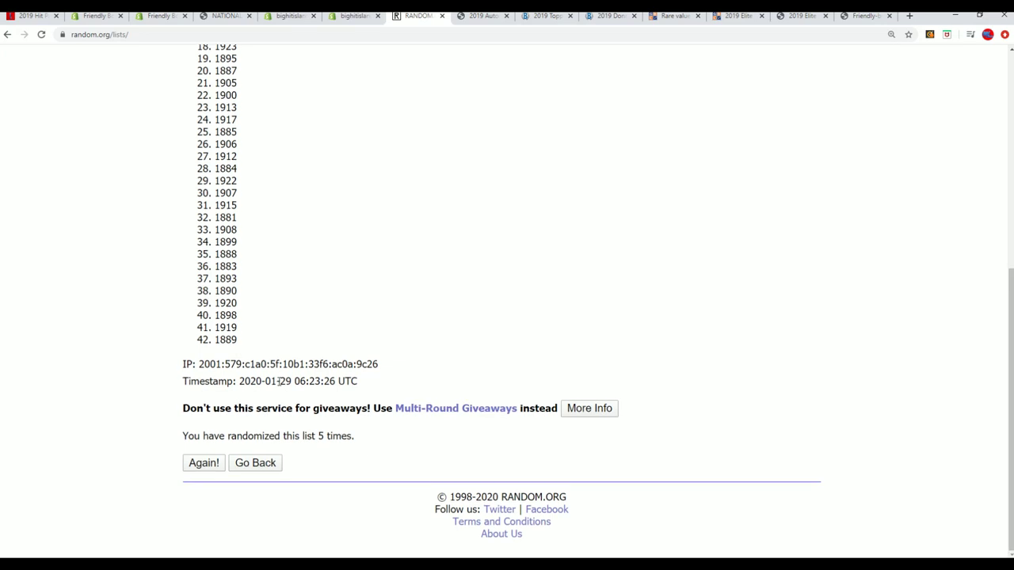
pyautogui.click(207, 460)
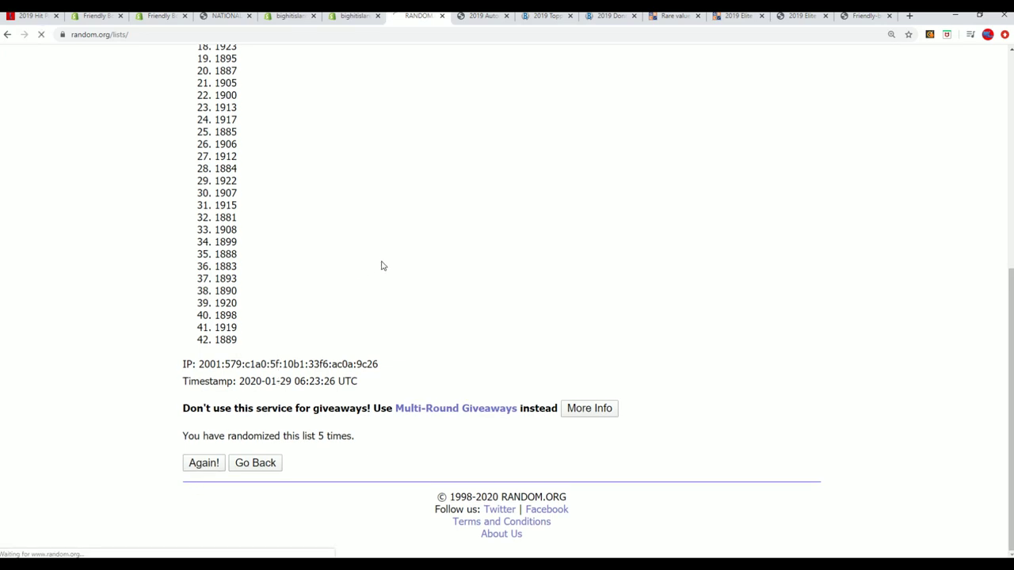
pyautogui.scroll(-5, 370, 272)
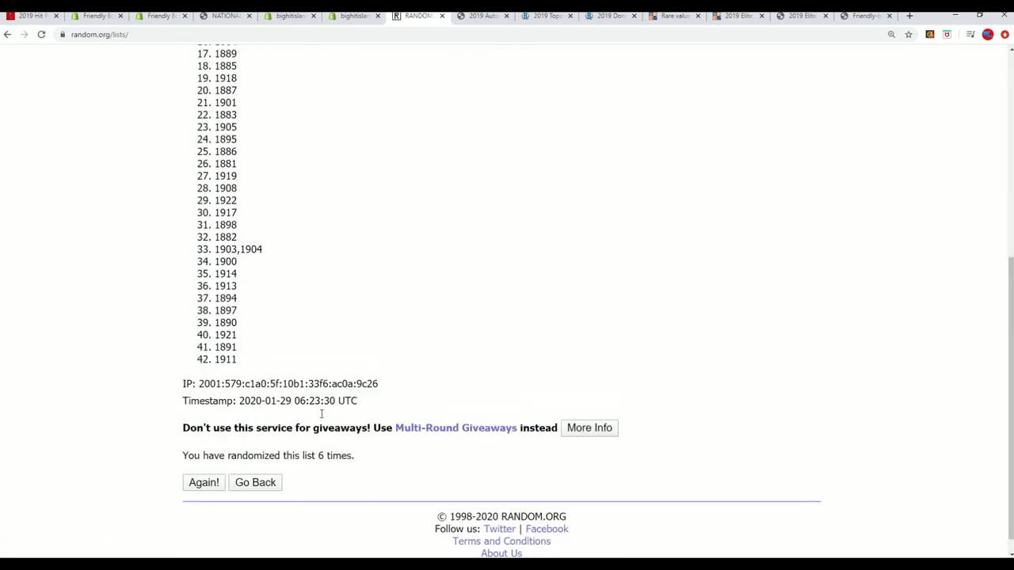
pyautogui.scroll(3, 356, 276)
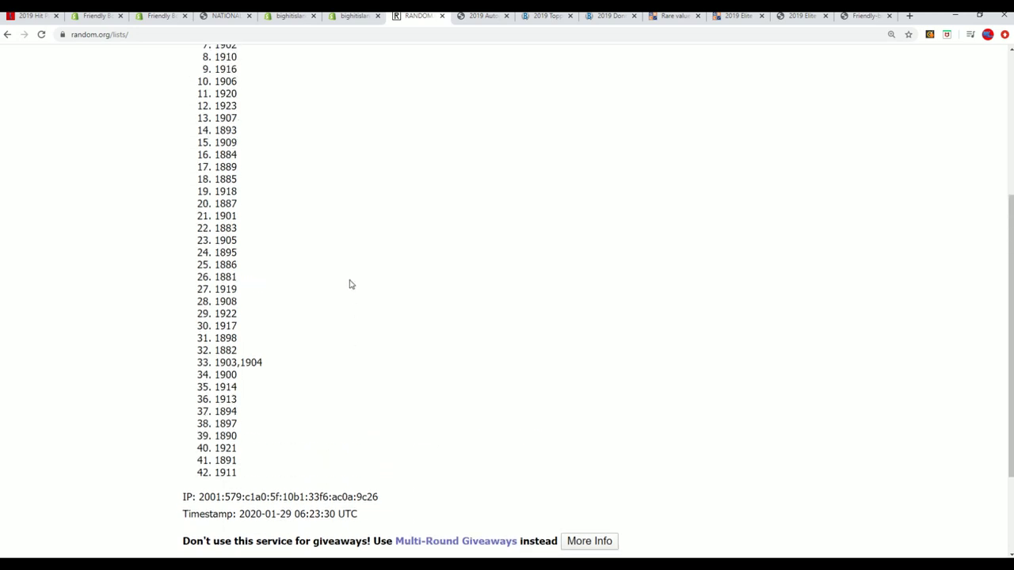
pyautogui.scroll(-1, 285, 167)
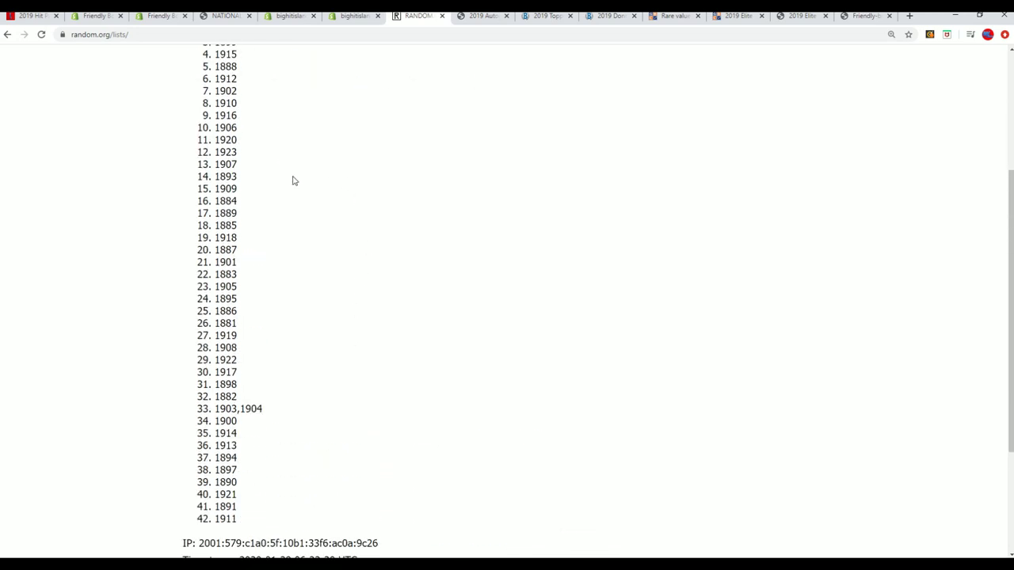
pyautogui.scroll(-1, 479, 166)
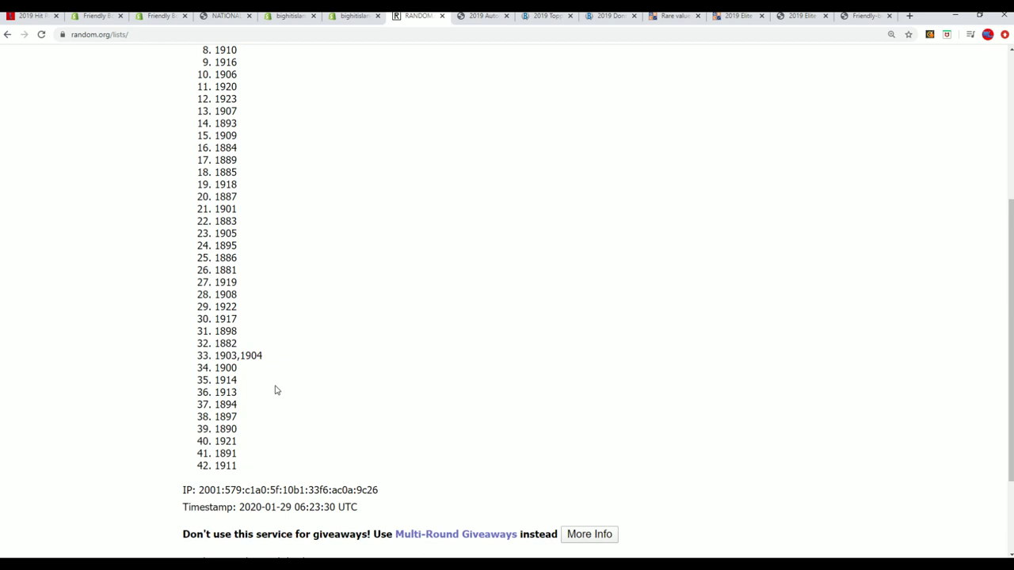
pyautogui.scroll(-2, 261, 420)
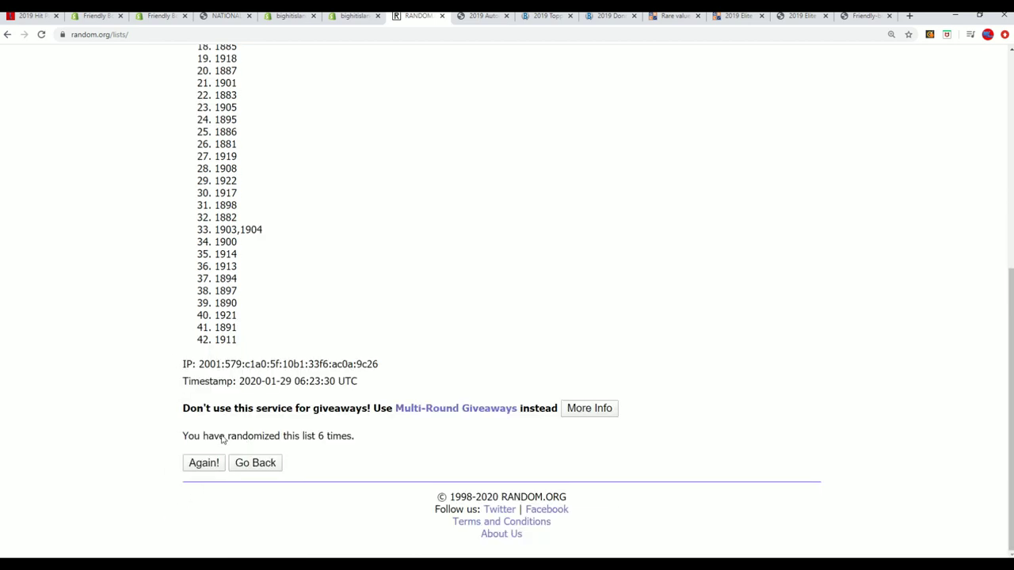
pyautogui.click(200, 467)
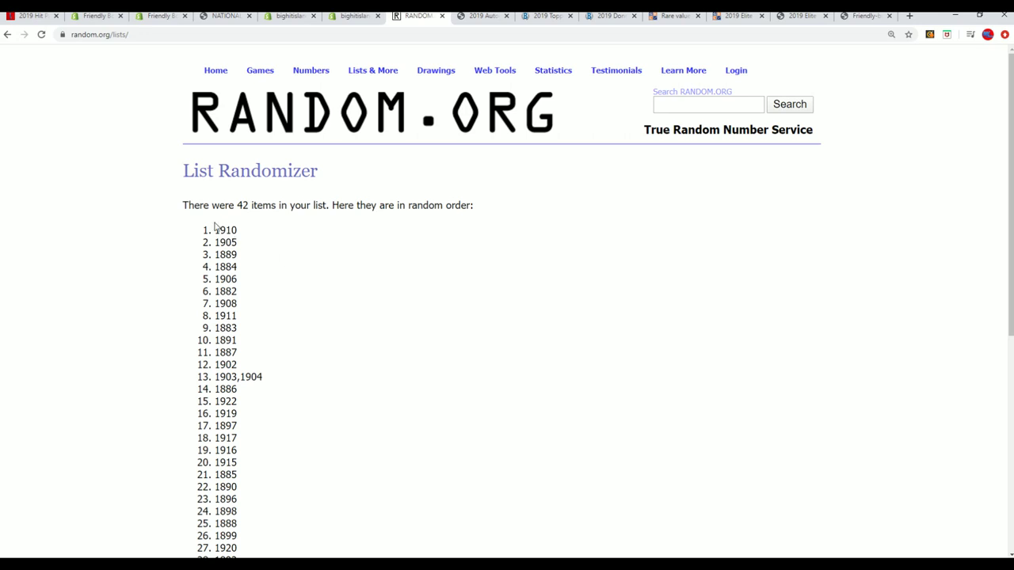
# - Select all 42 randomized years, 1910 down to 1900, and copy them
pyautogui.moveTo(214, 229)
pyautogui.mouseDown()
pyautogui.moveTo(238, 428)
pyautogui.moveTo(252, 373)
pyautogui.mouseUp()
pyautogui.click(298, 312)
pyautogui.moveTo(215, 278)
pyautogui.mouseDown()
pyautogui.moveTo(261, 337)
pyautogui.moveTo(218, 225)
pyautogui.mouseUp()
pyautogui.click(219, 223)
pyautogui.moveTo(226, 292); pyautogui.dragTo(226, 341)
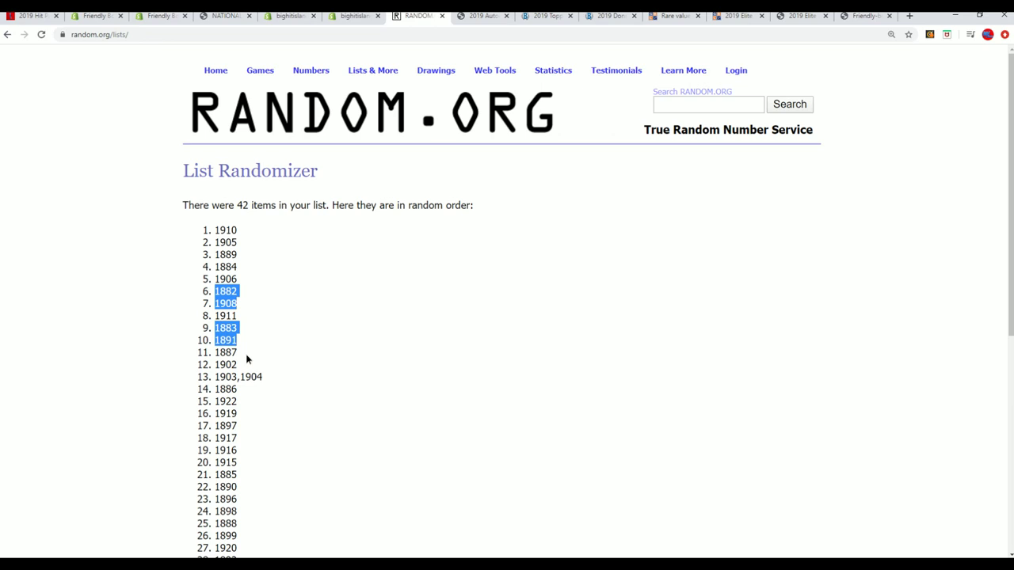
pyautogui.moveTo(226, 389); pyautogui.dragTo(236, 495)
pyautogui.keyDown('shift'); pyautogui.click(236, 495); pyautogui.keyUp('shift')
pyautogui.scroll(-3, 236, 495)
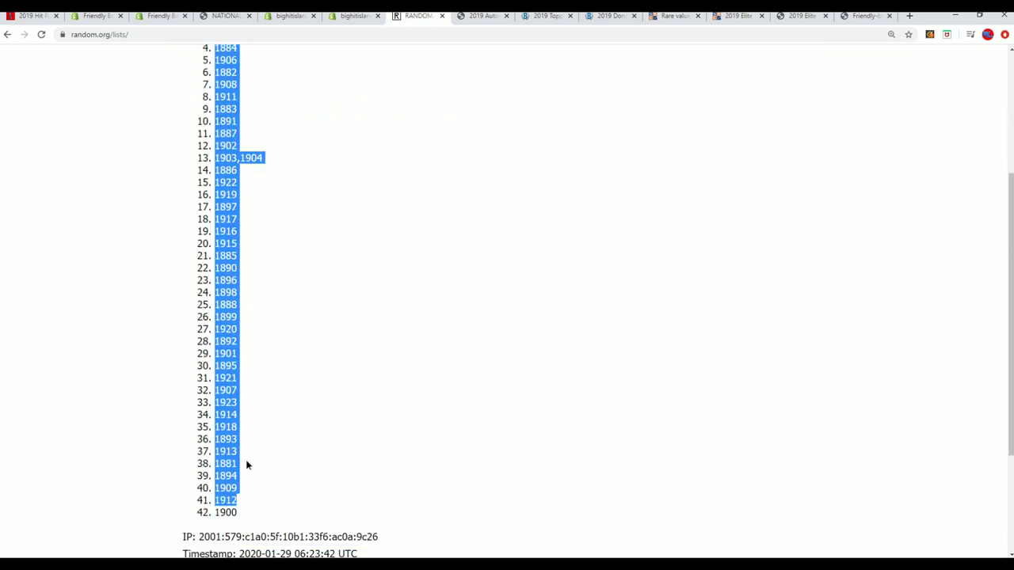
pyautogui.moveTo(236, 497); pyautogui.dragTo(236, 515)
pyautogui.rightClick(230, 442)
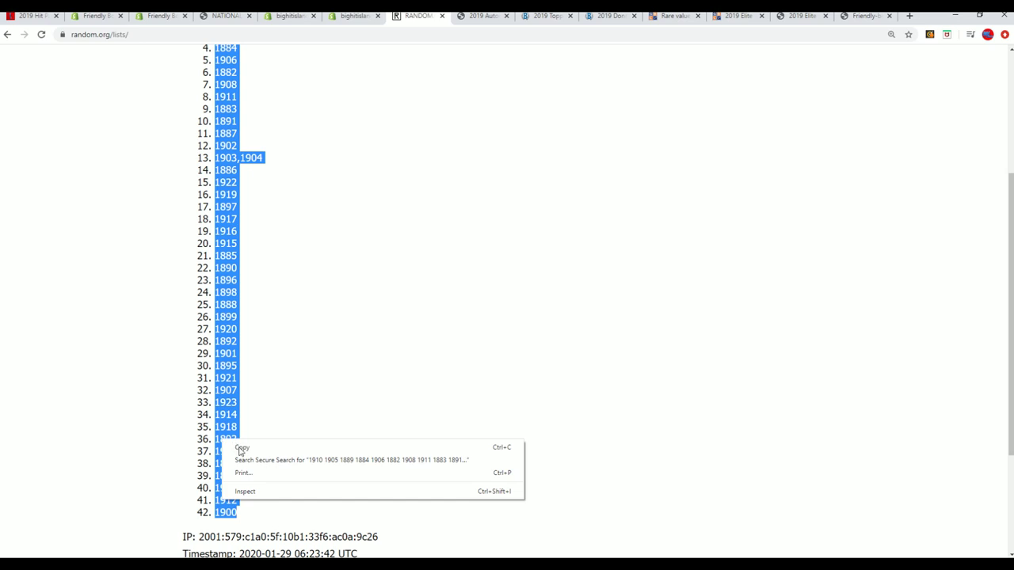
pyautogui.click(241, 448)
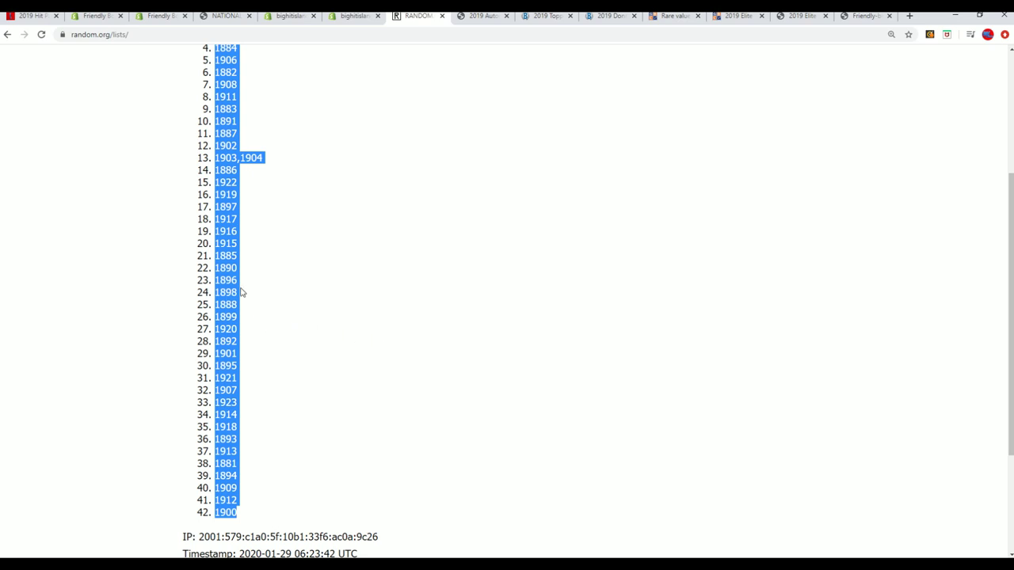
# - Copy the selected year list a second time to be sure it's on the clipboard
pyautogui.scroll(2, 240, 293)
pyautogui.scroll(1, 242, 293)
pyautogui.scroll(-2, 222, 198)
pyautogui.rightClick(226, 196)
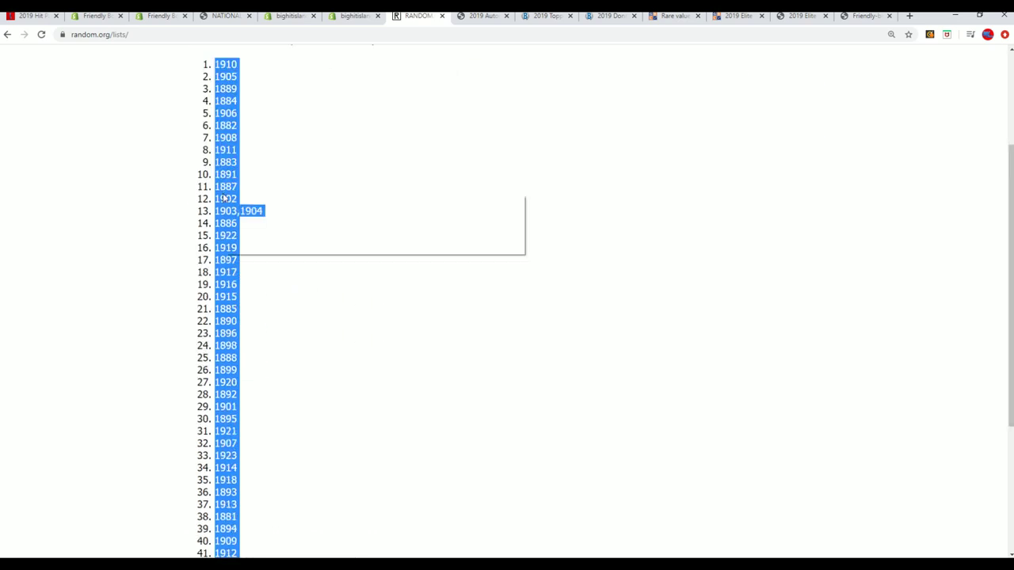
pyautogui.click(243, 204)
pyautogui.scroll(-1, 299, 325)
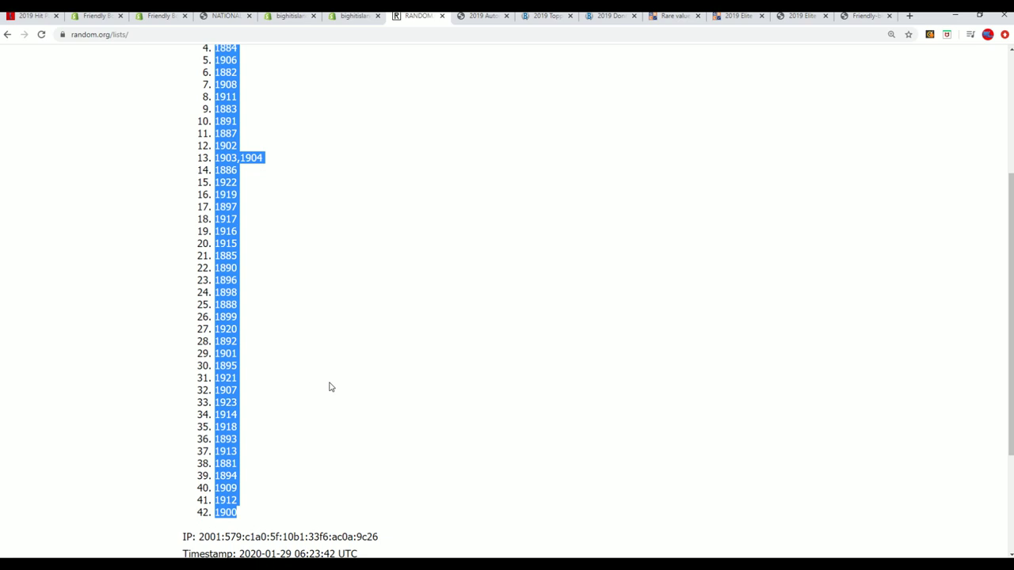
pyautogui.scroll(2, 360, 407)
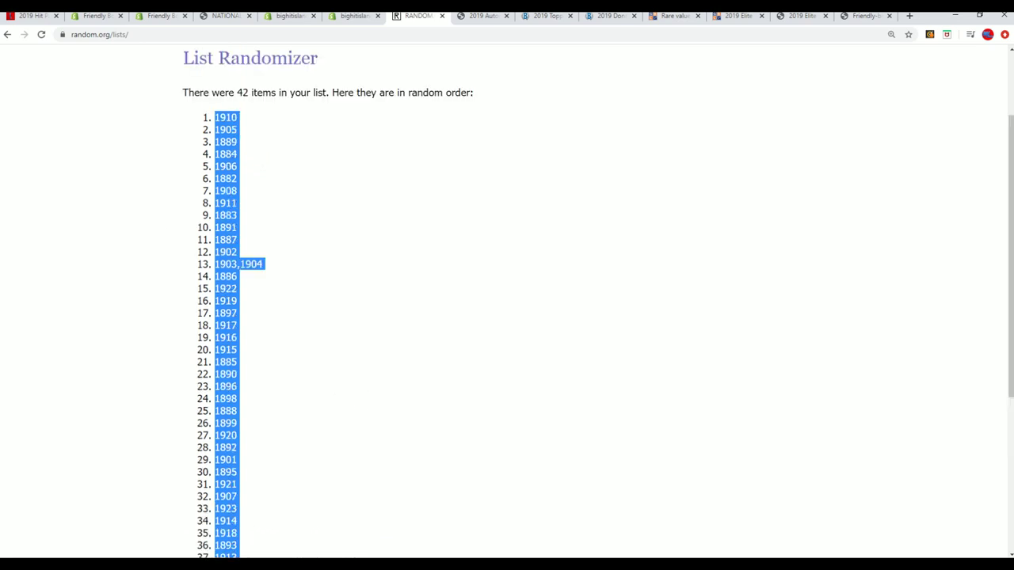
# - Paste the years into B2 of the YEAR column with Match Destination Formatting
pyautogui.hotkey('alt', 'Tab')
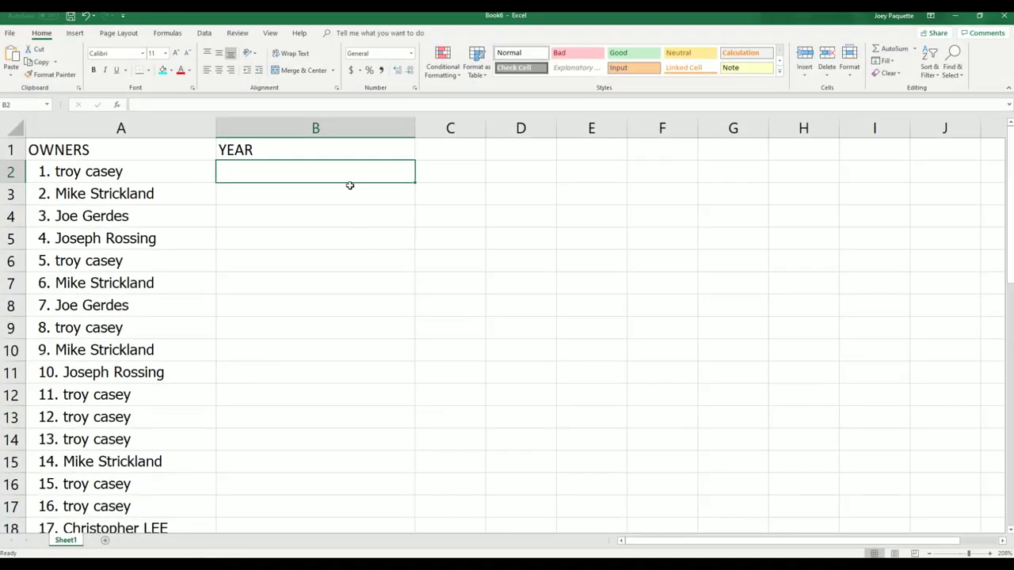
pyautogui.rightClick(255, 172)
pyautogui.click(281, 216)
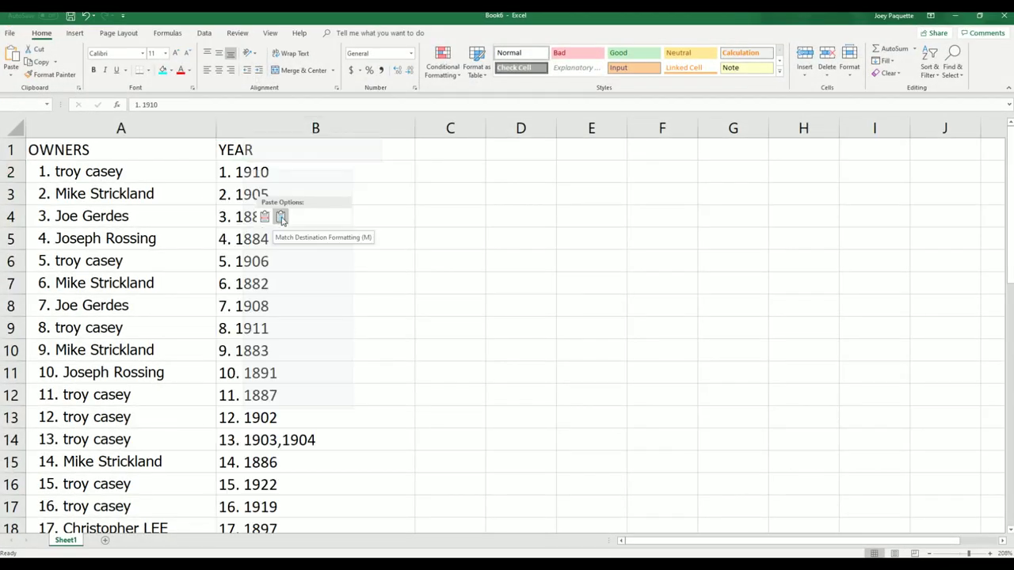
pyautogui.click(281, 217)
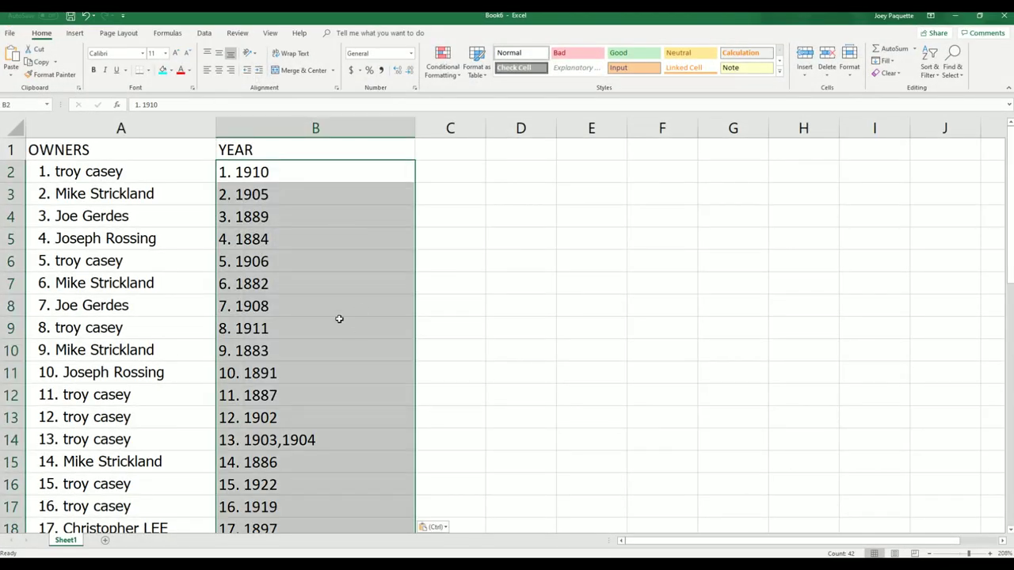
pyautogui.scroll(-1, 317, 269)
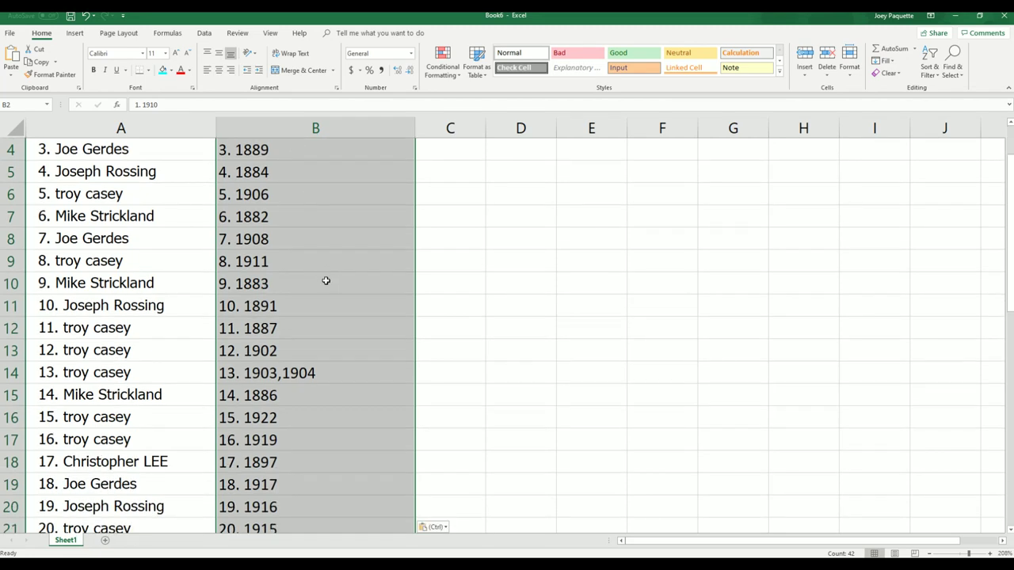
pyautogui.scroll(-1, 326, 281)
pyautogui.scroll(-1, 326, 282)
pyautogui.scroll(-1, 326, 282)
pyautogui.scroll(-1, 328, 285)
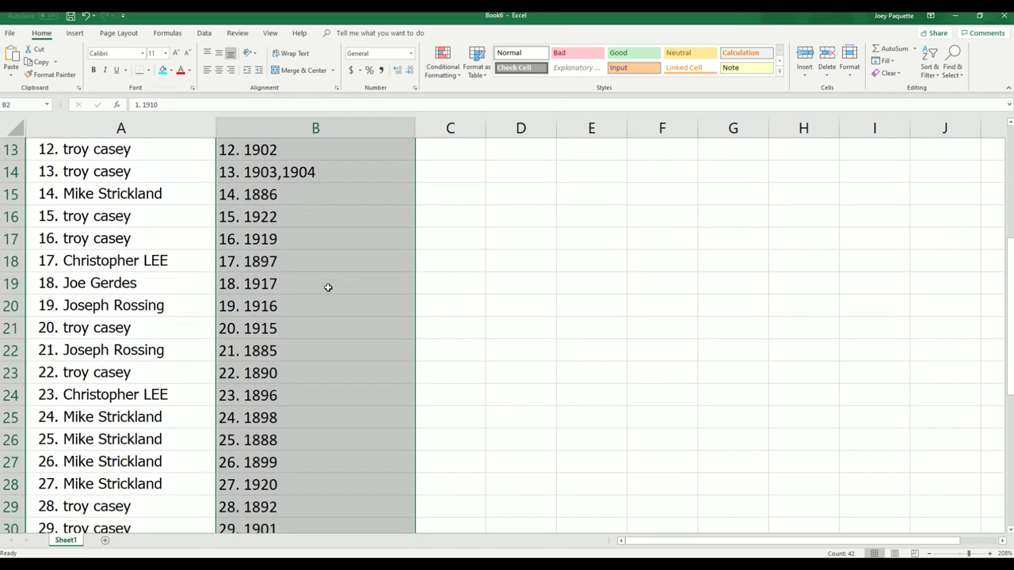
pyautogui.scroll(-1, 328, 287)
pyautogui.scroll(-1, 336, 301)
pyautogui.scroll(-1, 336, 304)
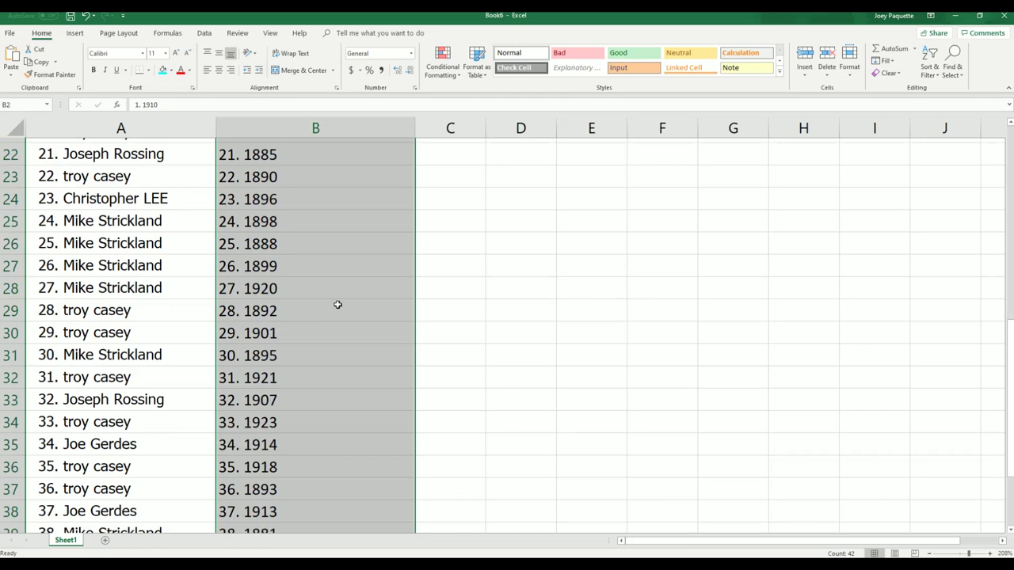
pyautogui.scroll(-2, 338, 306)
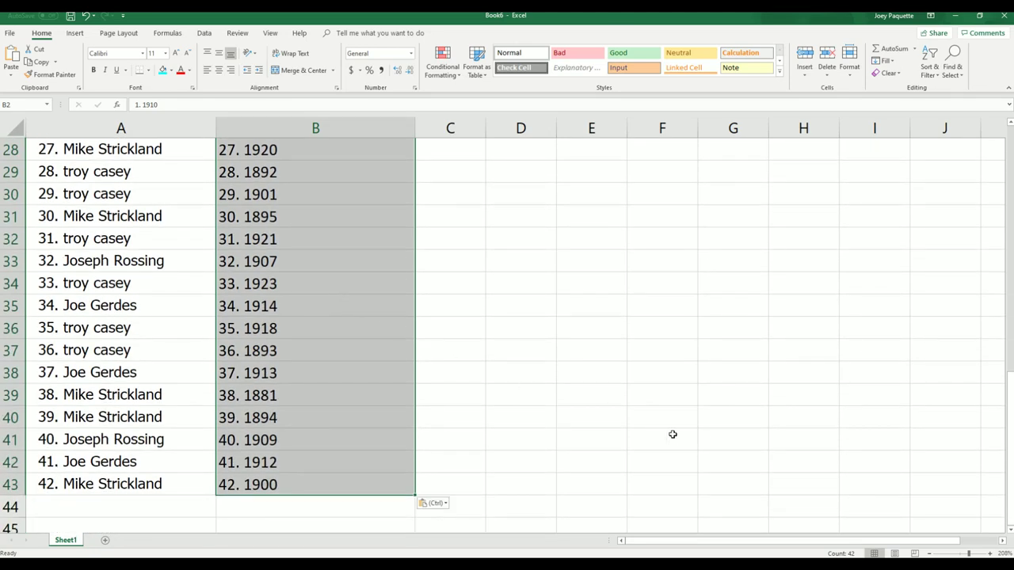
# - Zoom out the sheet so all 42 owner-year rows fit on screen
pyautogui.moveTo(966, 553); pyautogui.dragTo(960, 553)
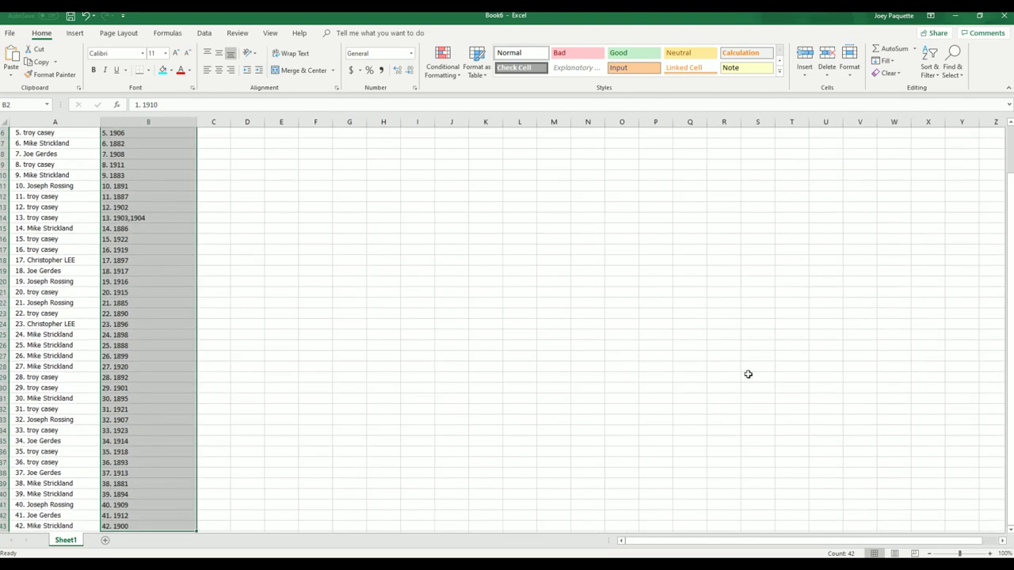
pyautogui.click(929, 554)
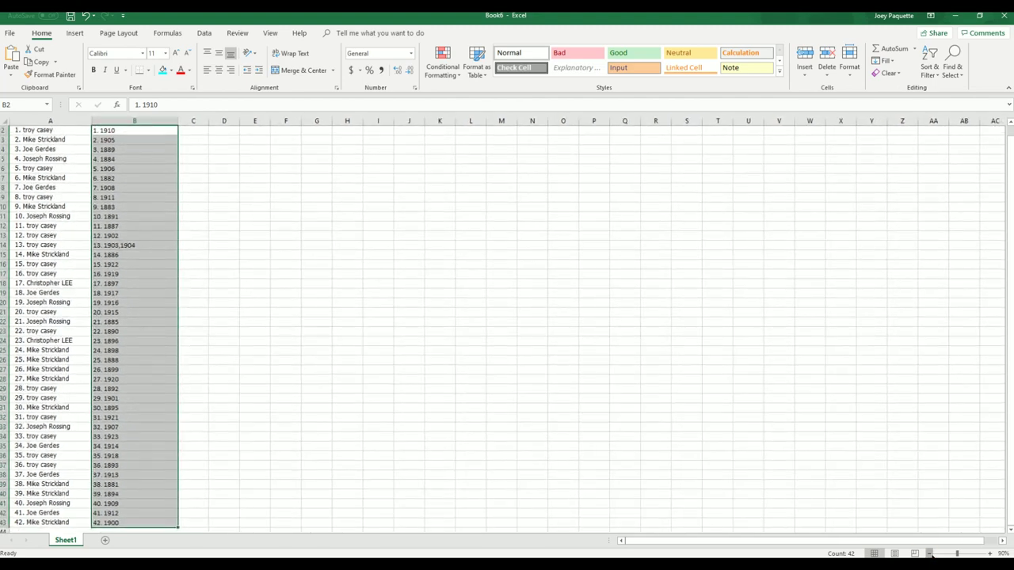
pyautogui.scroll(2, 929, 553)
pyautogui.click(929, 554)
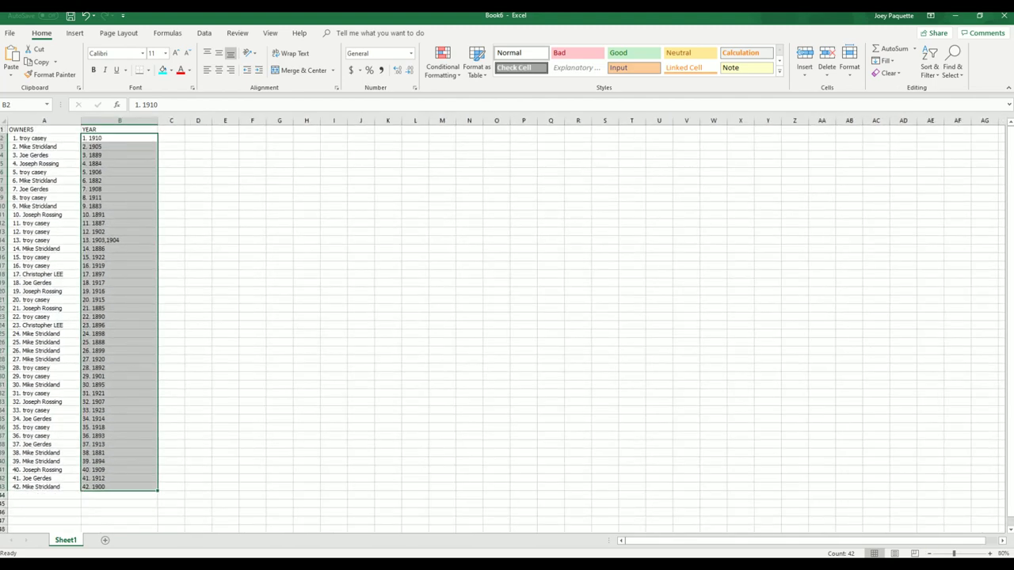